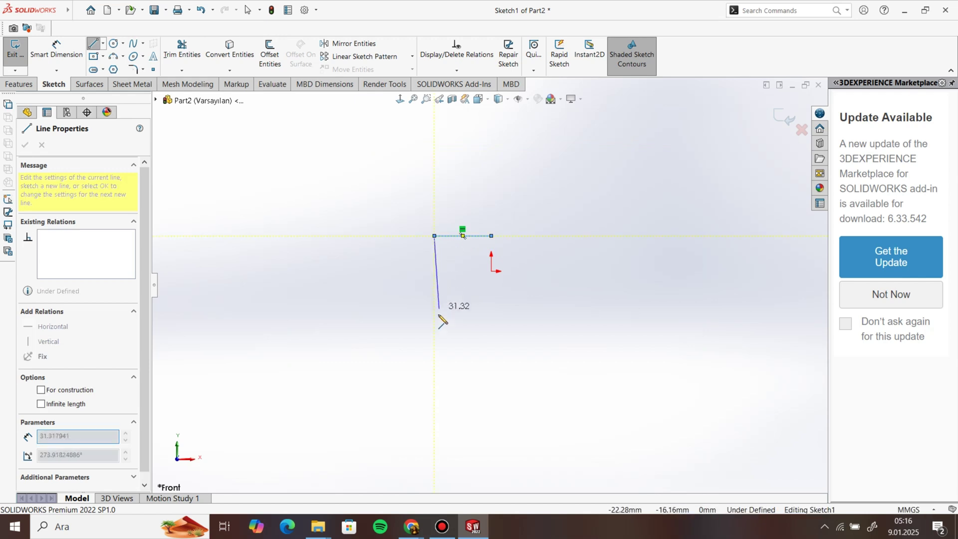
# - Continue the profile with a vertical line downward and a horizontal bottom line, and shorten the top line to end at about X -16.5 mm
pyautogui.click(434, 327)
pyautogui.click(500, 328)
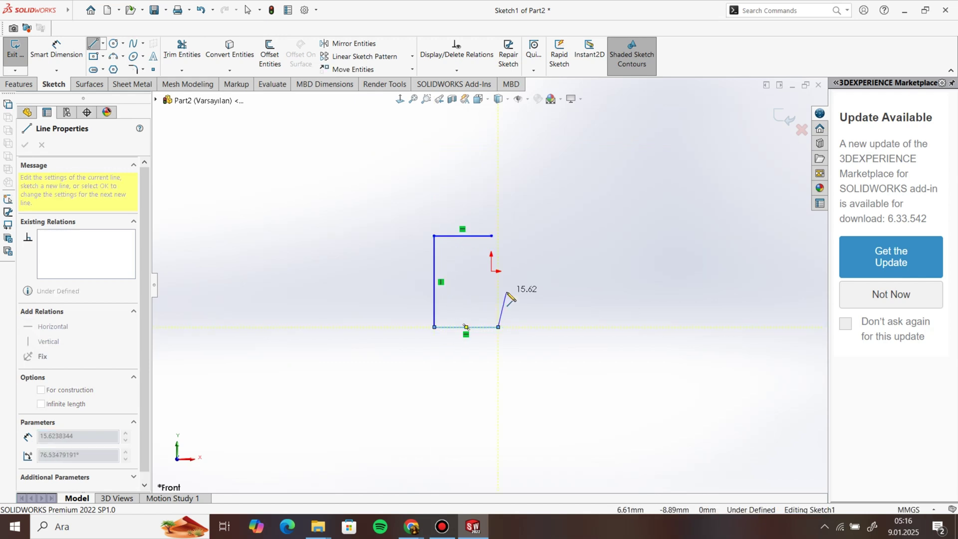
pyautogui.rightClick(505, 293)
pyautogui.click(539, 297)
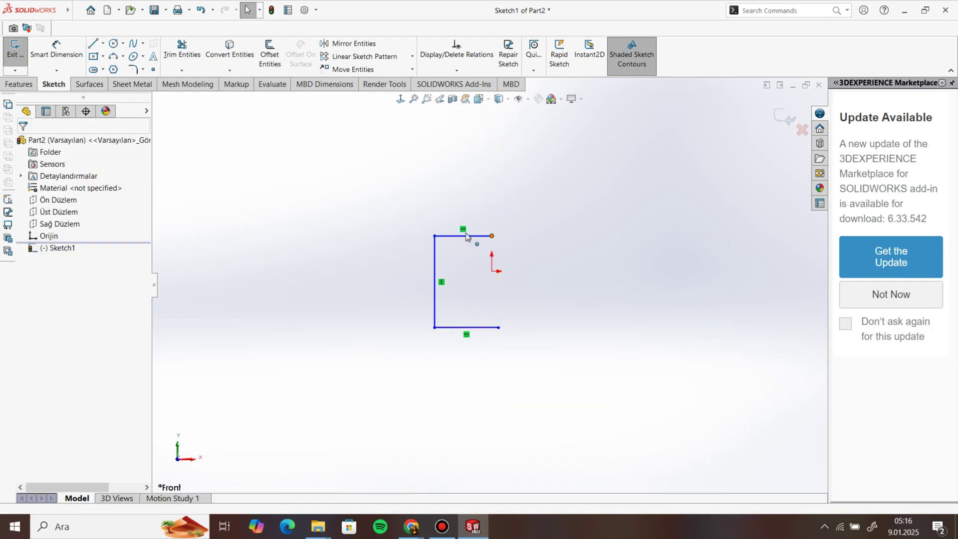
pyautogui.moveTo(493, 236); pyautogui.dragTo(454, 235)
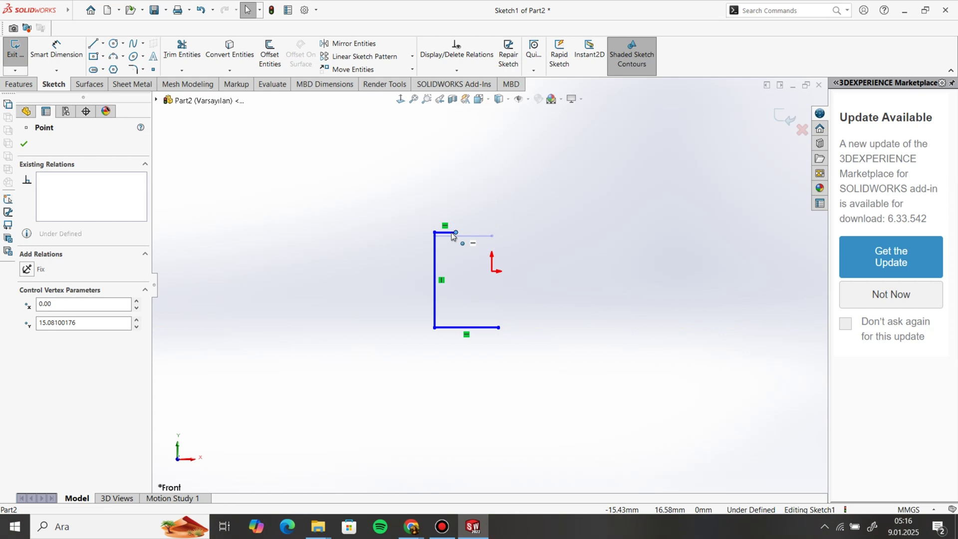
# - Draw an upright tab about 10 mm wide from the shortened line's open end, finishing with a horizontal line about 6 mm long ending above the origin
pyautogui.click(93, 44)
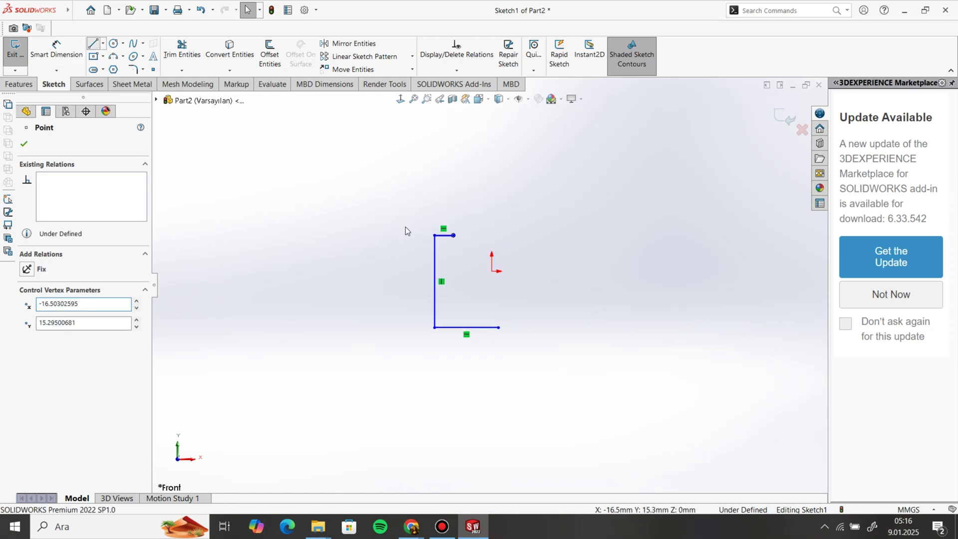
pyautogui.click(454, 235)
pyautogui.click(453, 150)
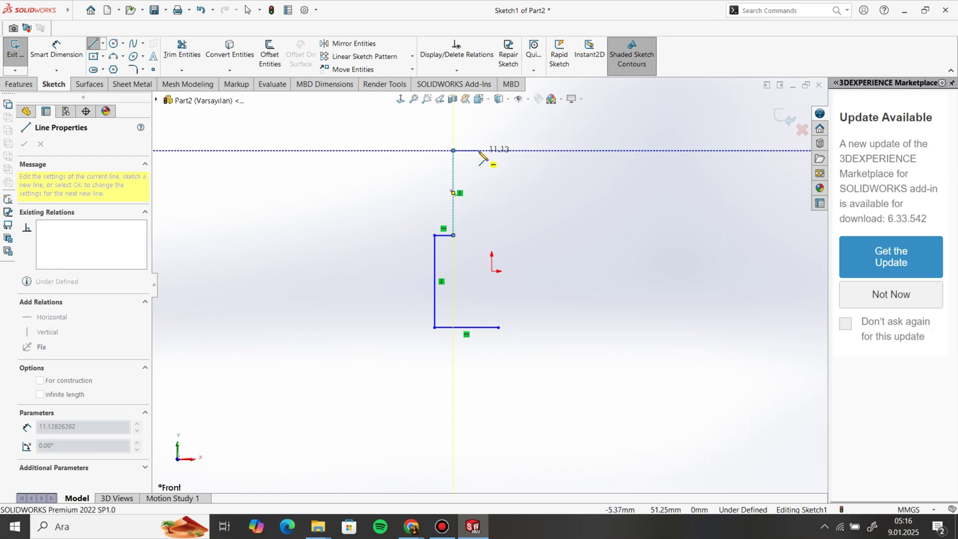
pyautogui.click(478, 150)
pyautogui.click(478, 235)
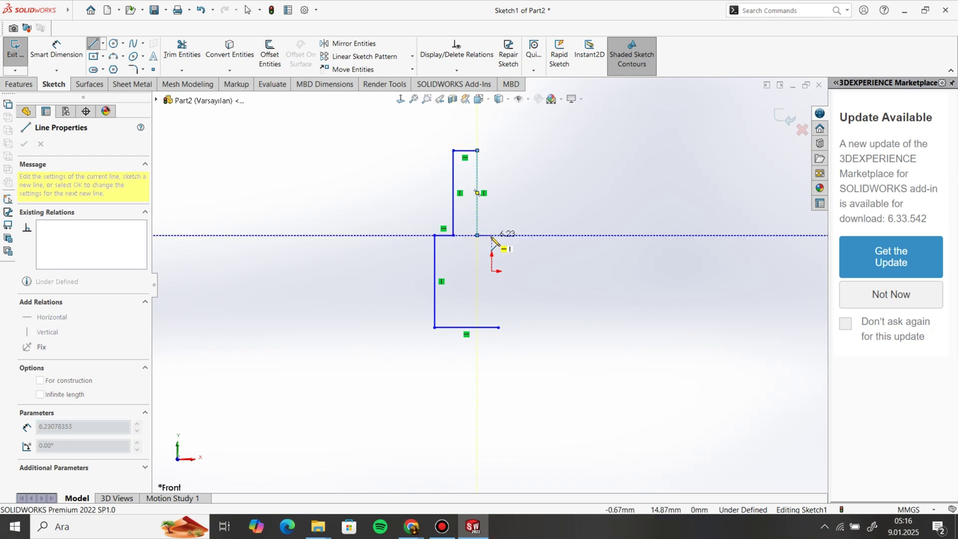
pyautogui.click(492, 235)
pyautogui.rightClick(514, 214)
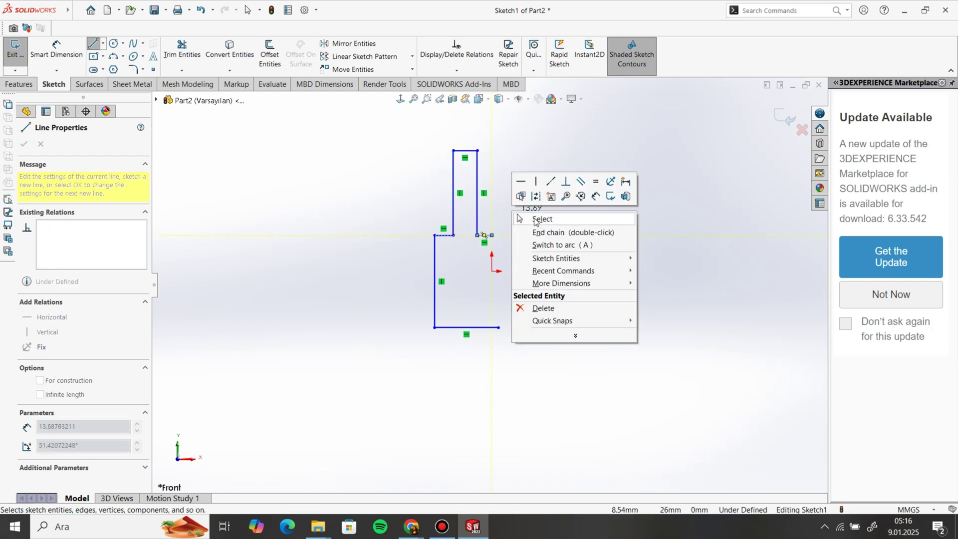
pyautogui.click(535, 220)
# - Align the two open profile endpoints vertically with the origin using a Vertical relation
pyautogui.click(492, 235)
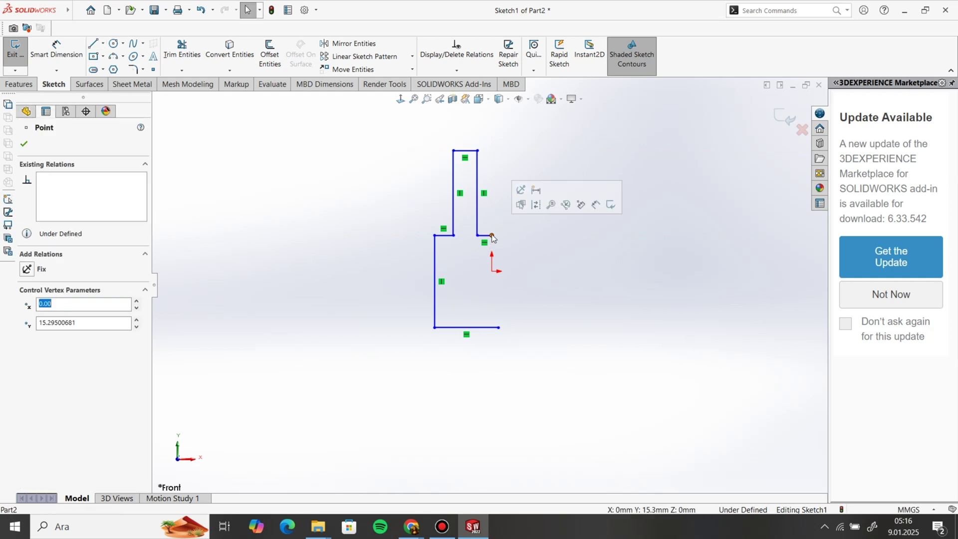
pyautogui.keyDown('ctrl'); pyautogui.click(492, 272); pyautogui.keyUp('ctrl')
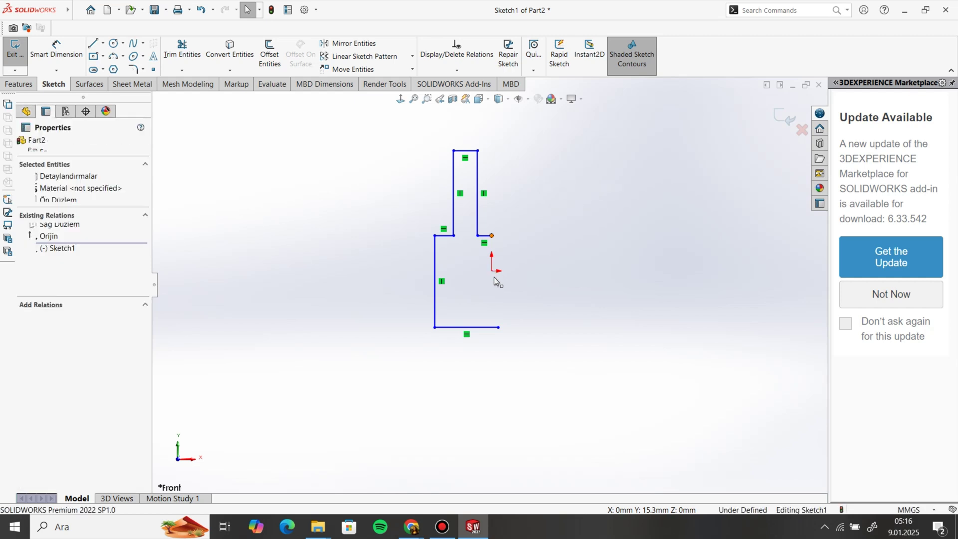
pyautogui.keyDown('ctrl'); pyautogui.click(500, 328); pyautogui.keyUp('ctrl')
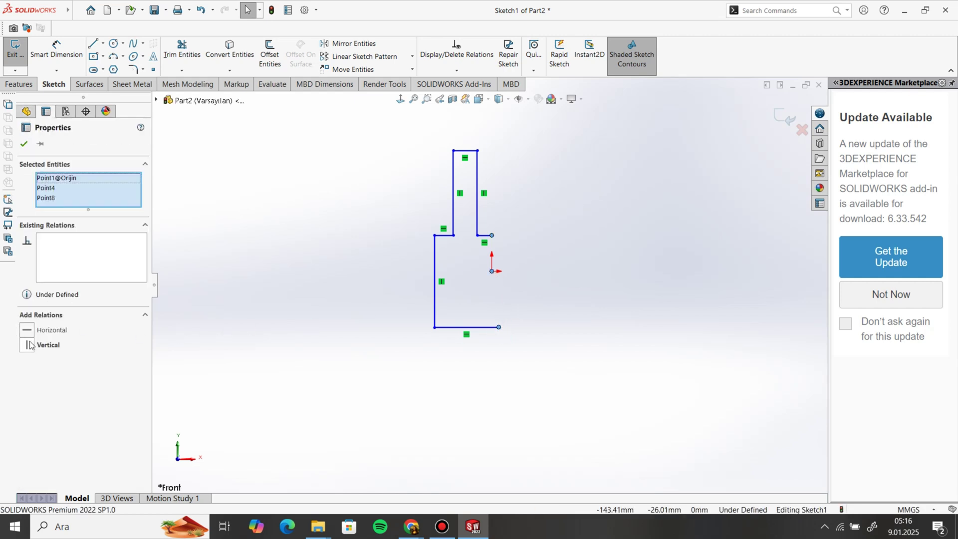
pyautogui.click(22, 146)
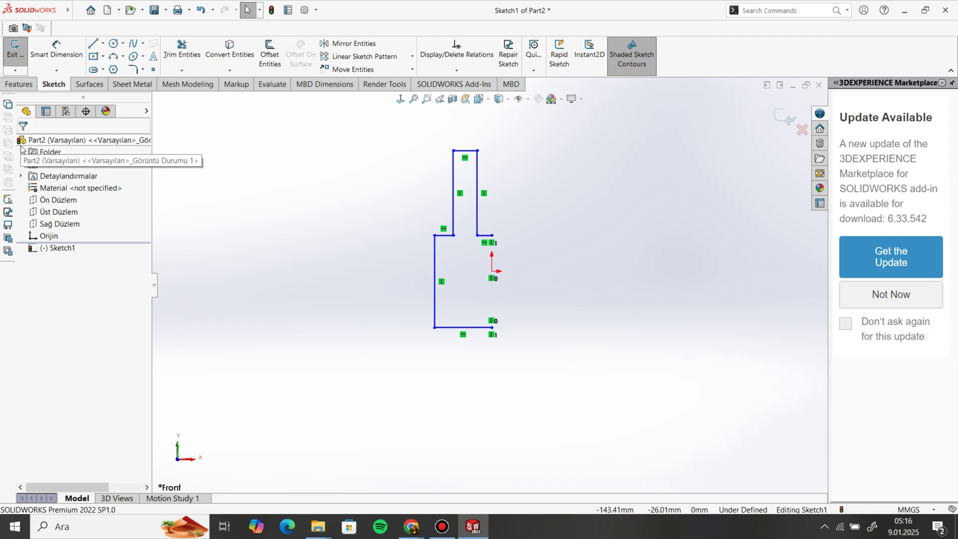
# - Add a Horizontal relation between the two lower corner points of the upright tab
pyautogui.click(453, 236)
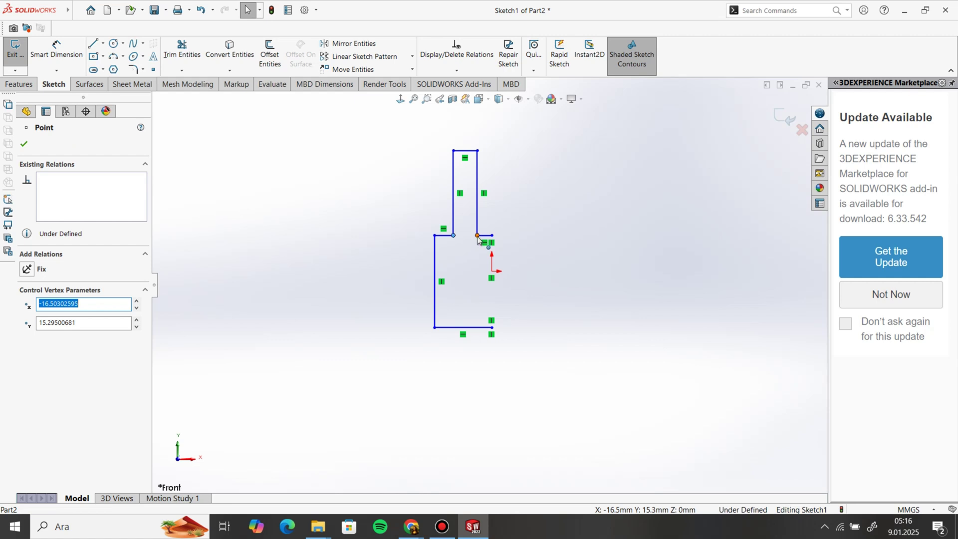
pyautogui.keyDown('ctrl'); pyautogui.click(477, 235); pyautogui.keyUp('ctrl')
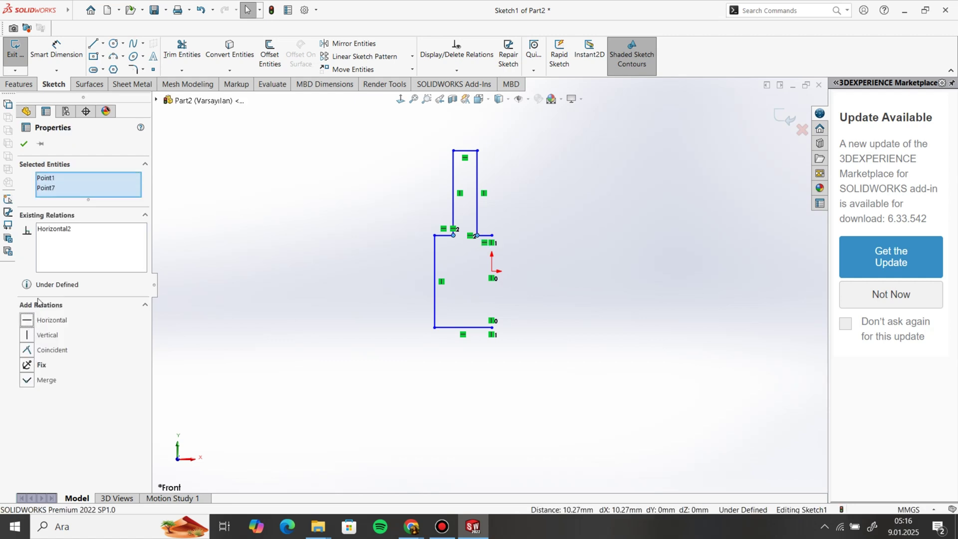
pyautogui.click(24, 145)
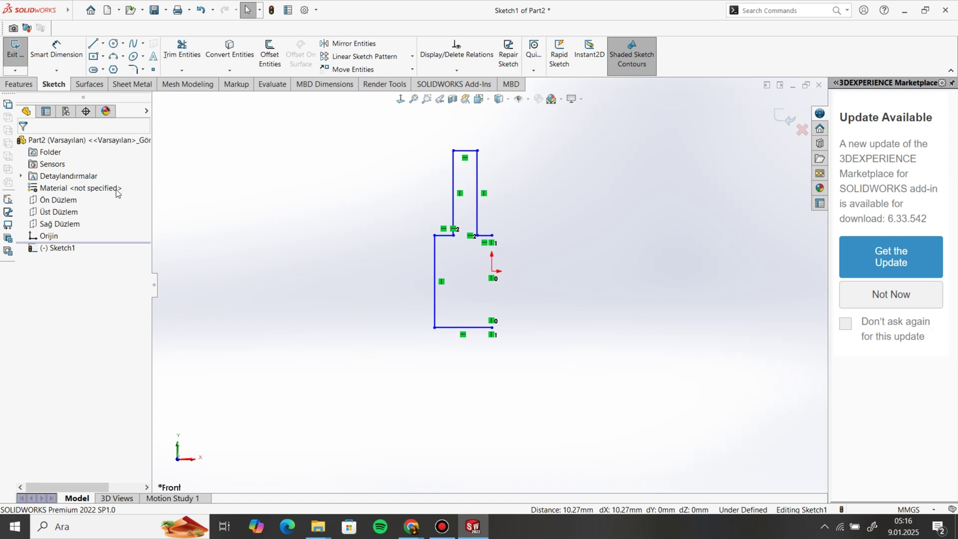
# - Dimension the profile's bottom line to 22.5 mm
pyautogui.click(56, 50)
pyautogui.click(446, 329)
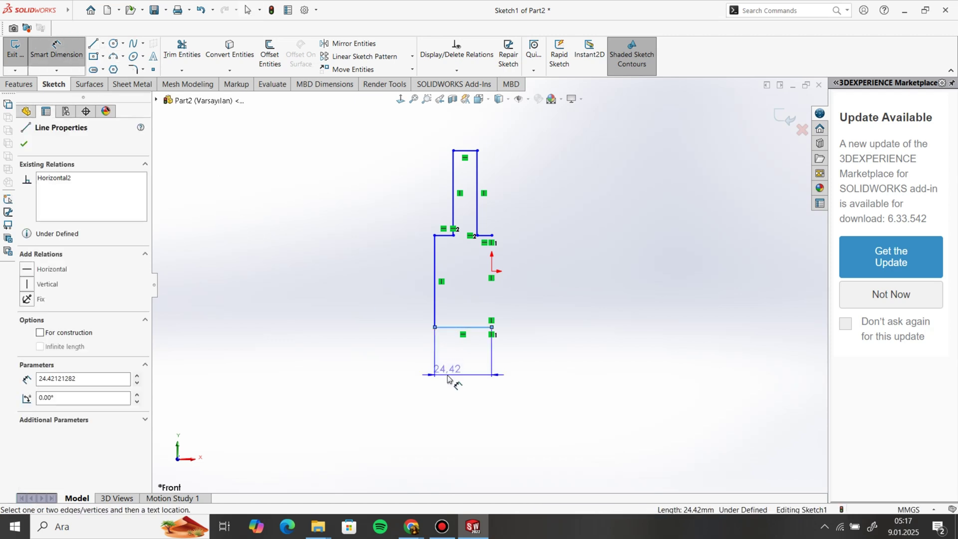
pyautogui.click(454, 378)
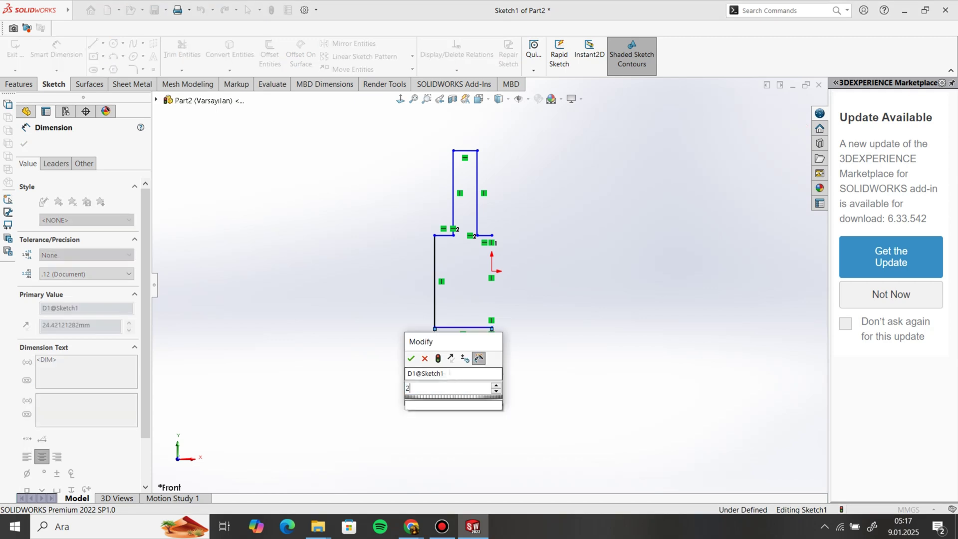
pyautogui.write('22.5')
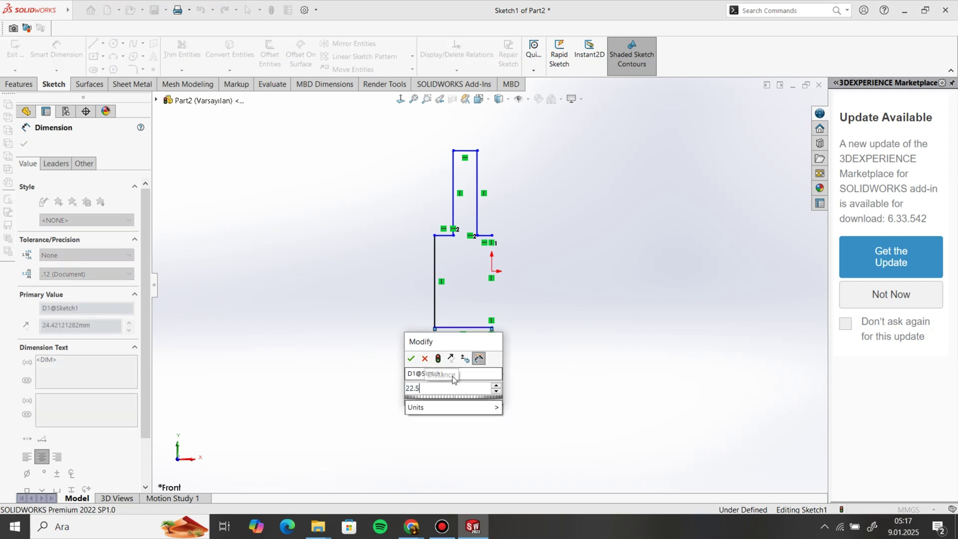
pyautogui.press('Return')
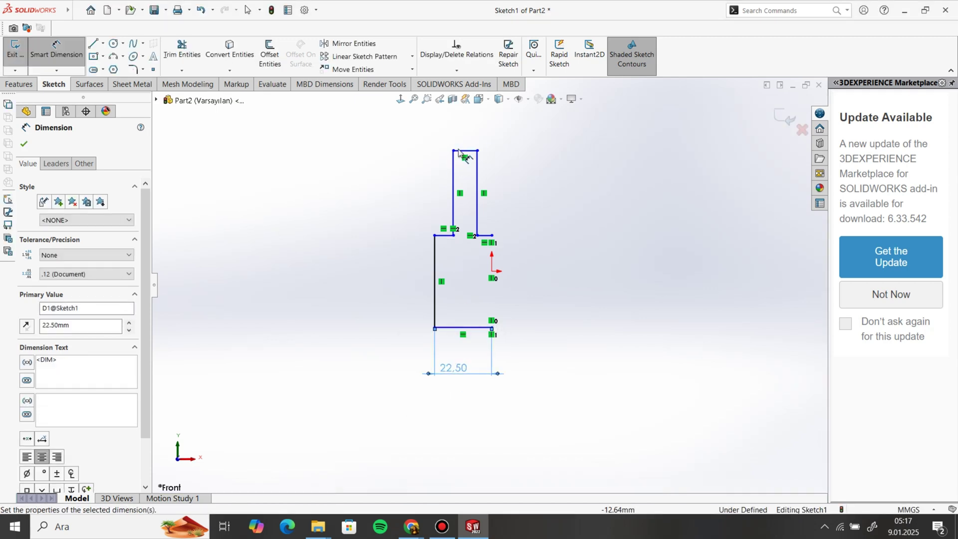
# - Dimension the overall height between the tab's top edge and the bottom line to 55 mm
pyautogui.click(465, 150)
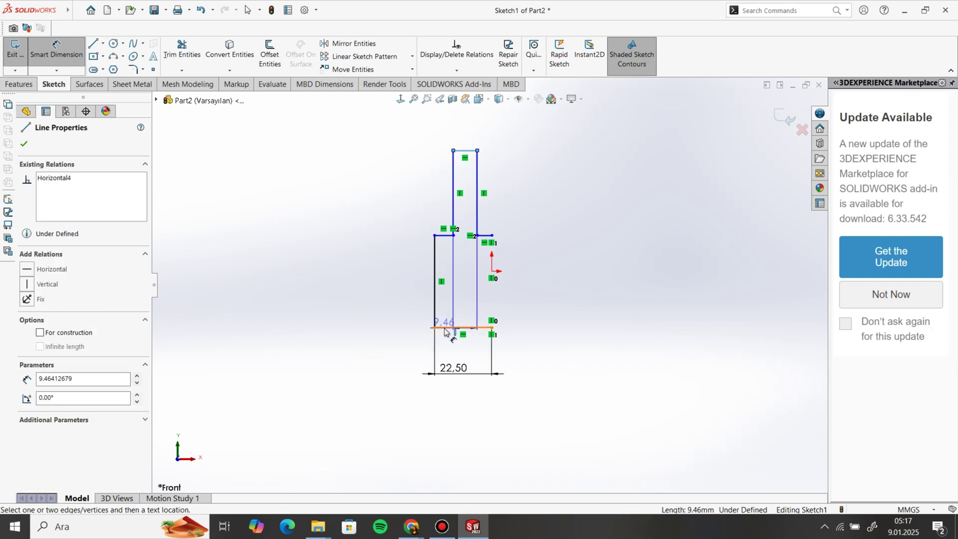
pyautogui.click(445, 329)
pyautogui.click(359, 282)
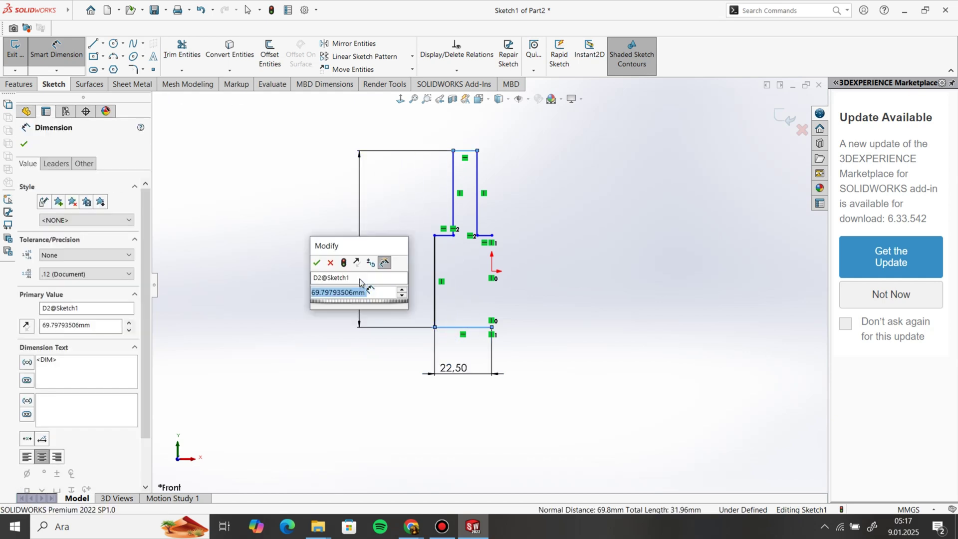
pyautogui.write('55')
pyautogui.press('Return')
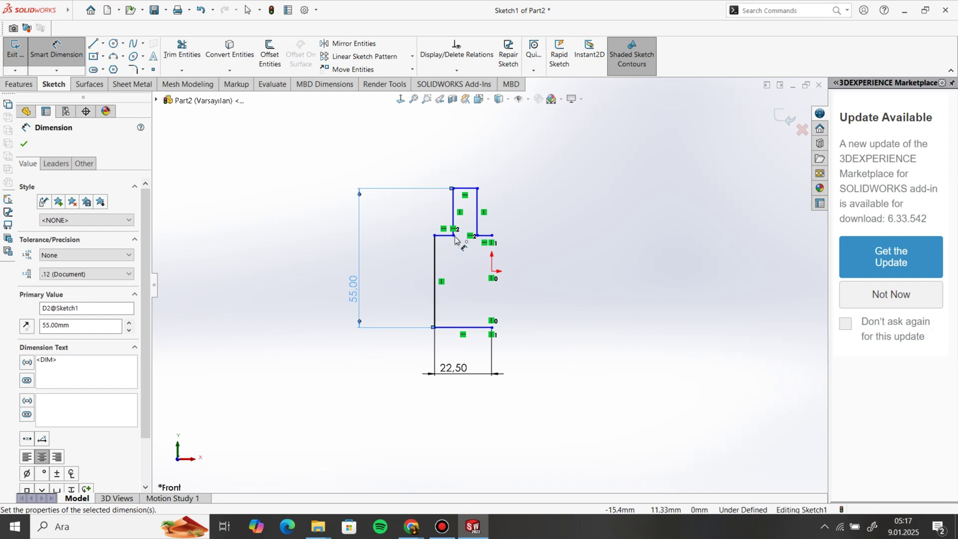
# - Dimension the upright tab's left edge to 30 mm and end dimensioning
pyautogui.click(453, 202)
pyautogui.click(412, 220)
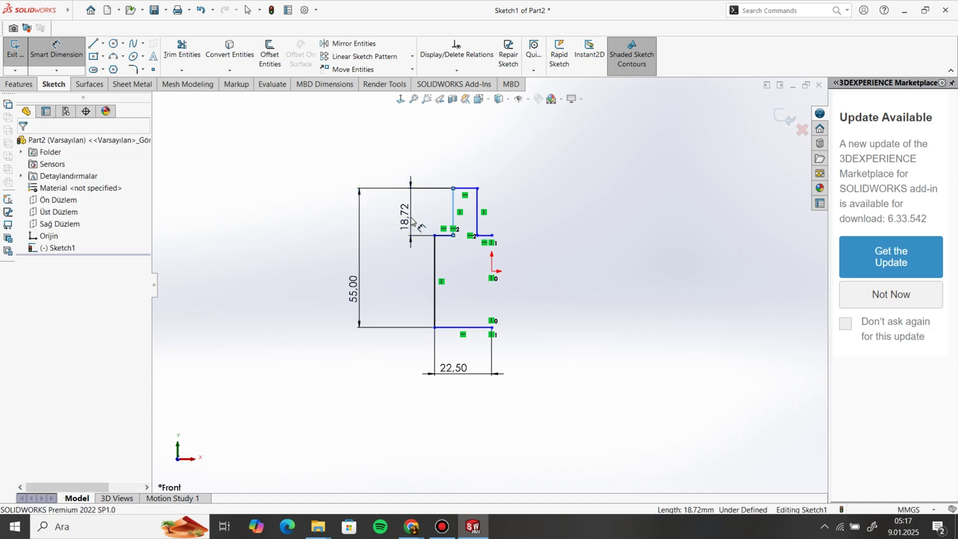
pyautogui.write('30')
pyautogui.press('Return')
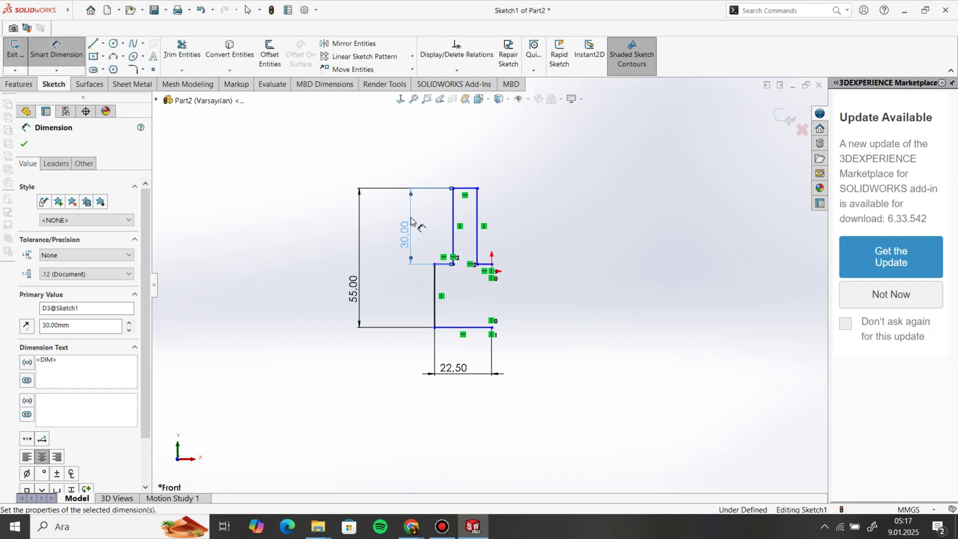
pyautogui.rightClick(407, 160)
pyautogui.click(426, 189)
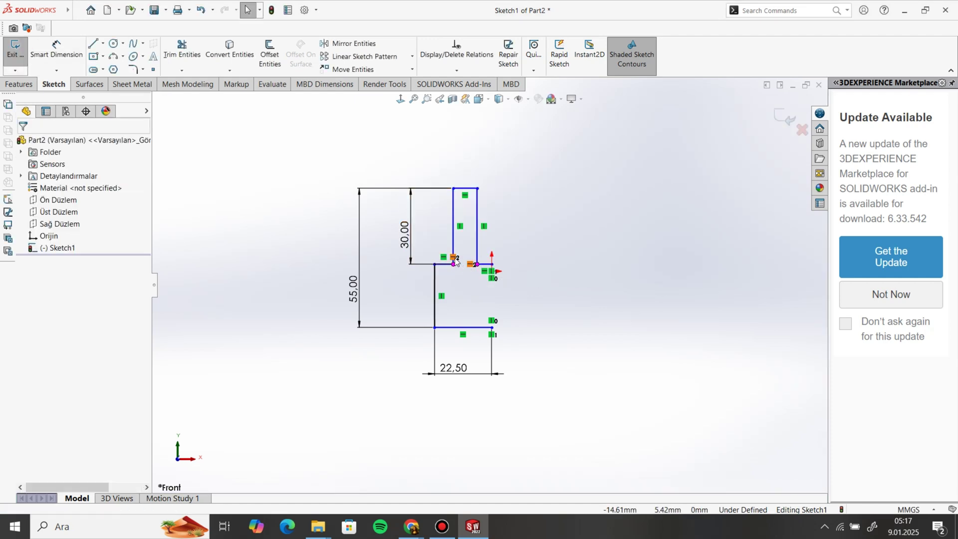
# - Delete the horizontal relation between the tab's two lower corners and move the right corner up to about Y 12 mm
pyautogui.rightClick(472, 269)
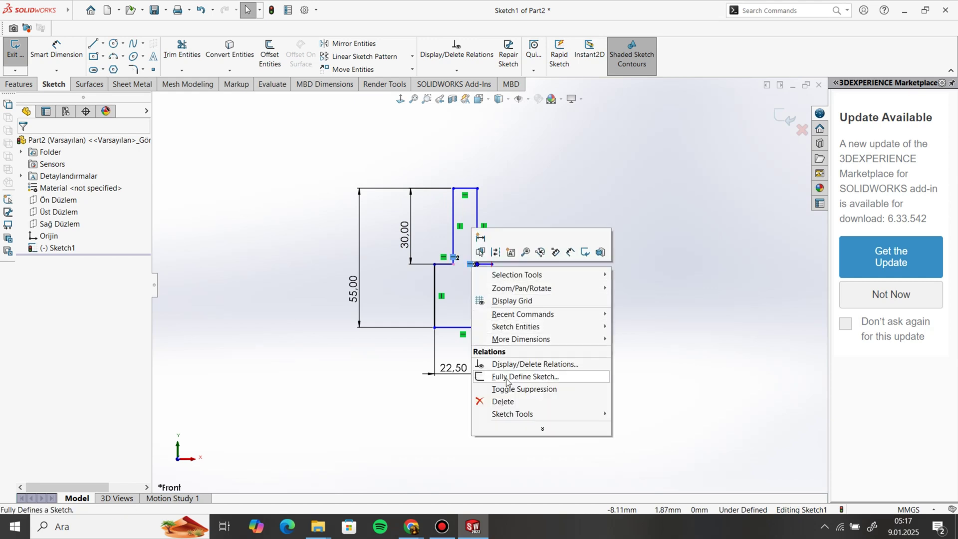
pyautogui.click(504, 402)
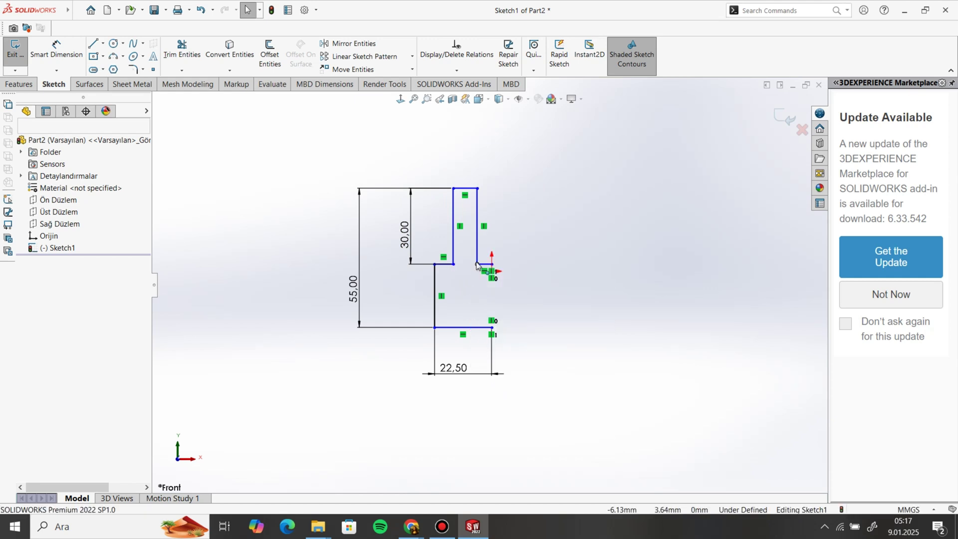
pyautogui.moveTo(477, 264); pyautogui.dragTo(478, 243)
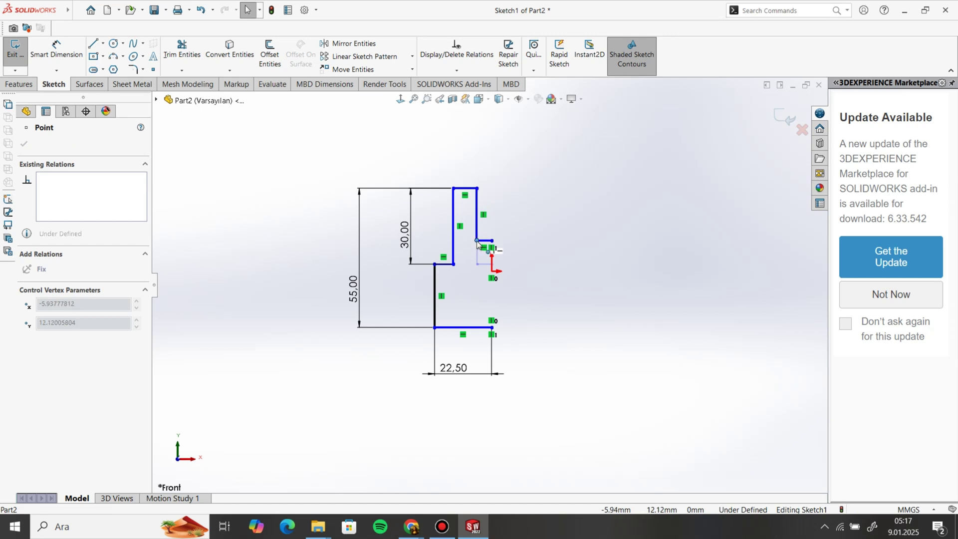
# - Dimension the vertical distance from the tab's top edge to its lower right corner to 25 mm and end dimensioning
pyautogui.click(56, 50)
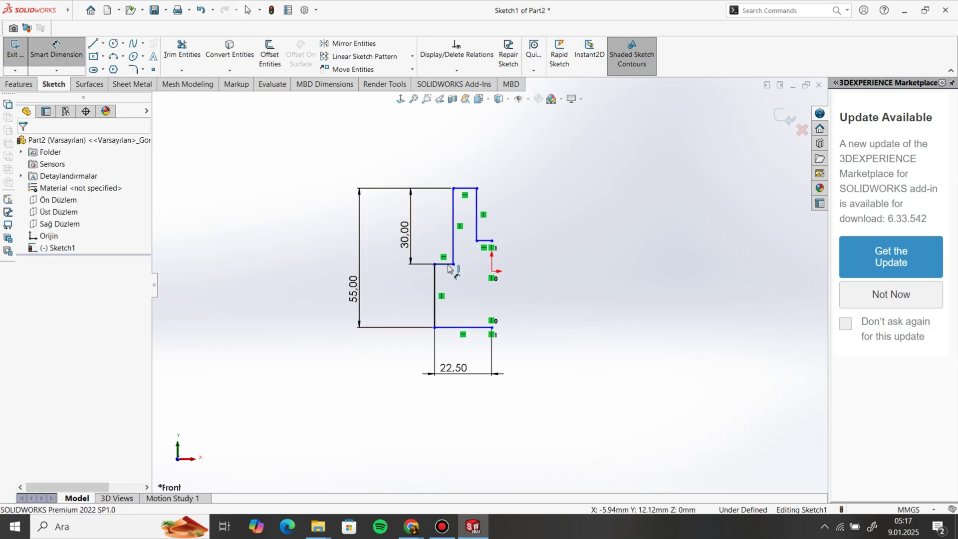
pyautogui.click(477, 241)
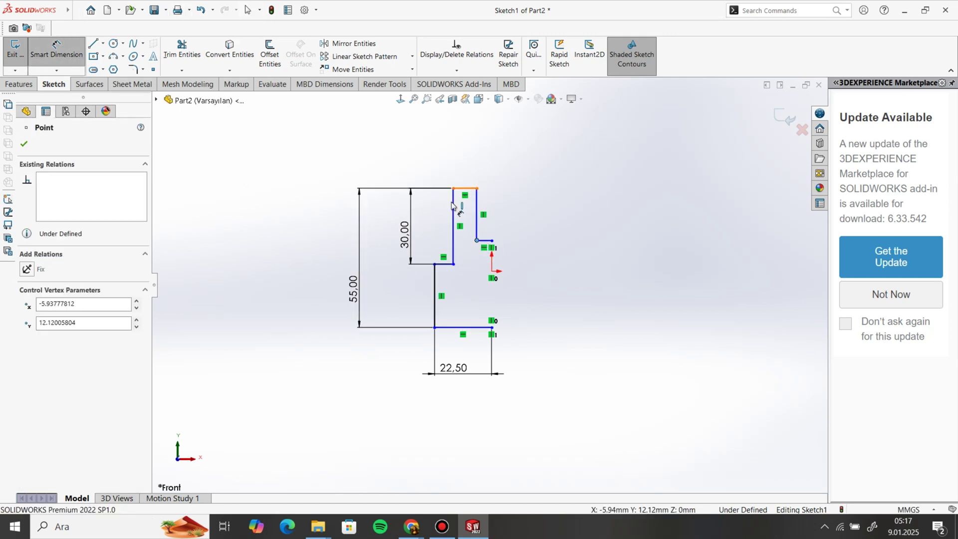
pyautogui.click(469, 189)
pyautogui.click(434, 219)
pyautogui.write('25')
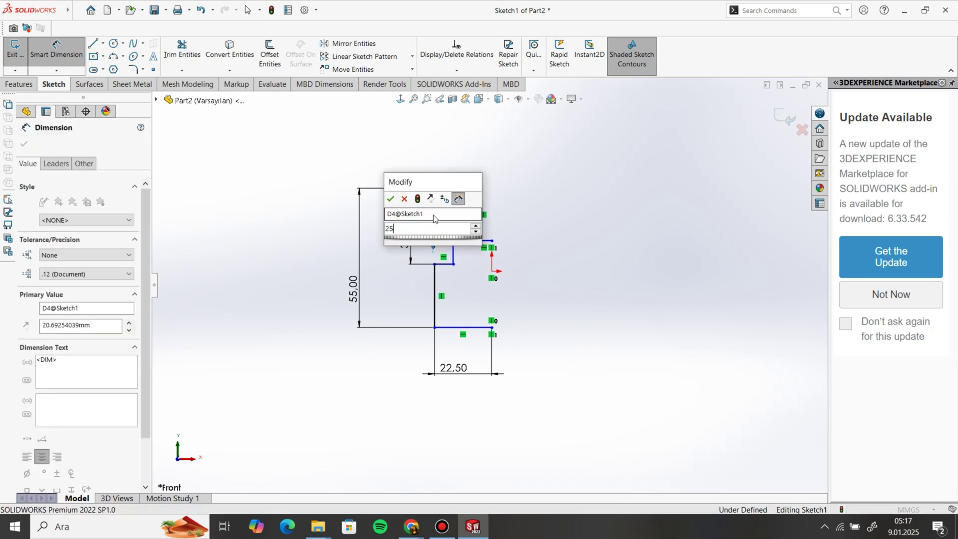
pyautogui.press('Return')
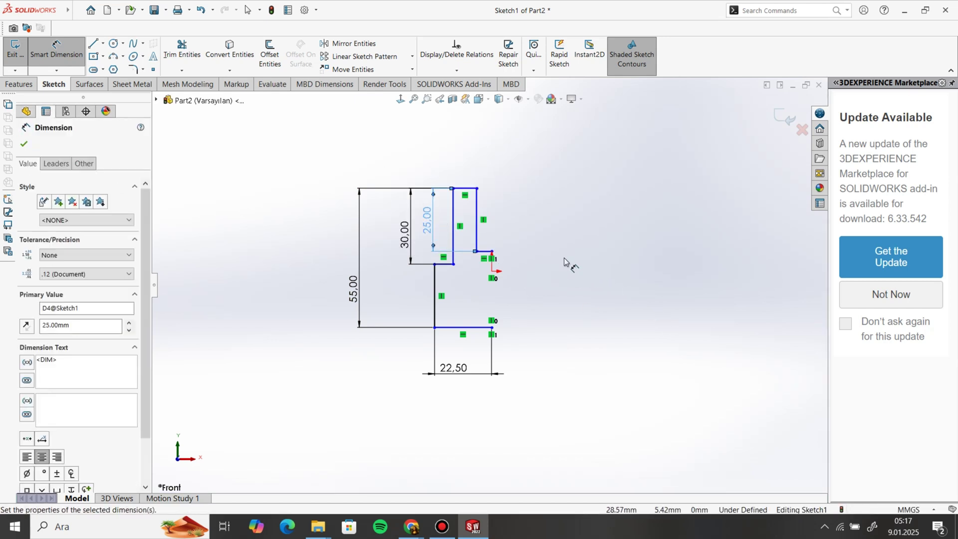
pyautogui.rightClick(565, 258)
pyautogui.click(579, 291)
pyautogui.scroll(1, 517, 248)
pyautogui.scroll(-1, 517, 247)
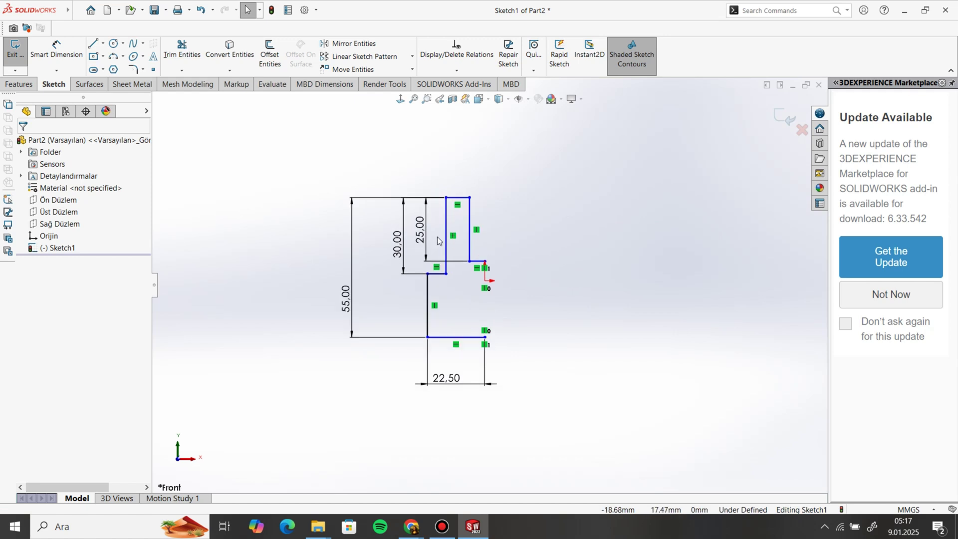
# - Dimension the width of the upright tab's top edge to 10 mm
pyautogui.click(66, 46)
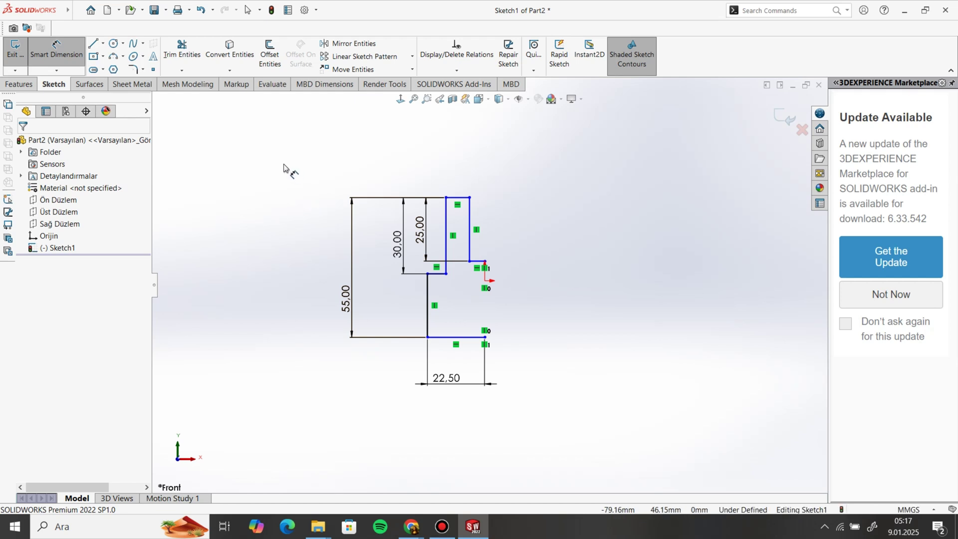
pyautogui.click(455, 199)
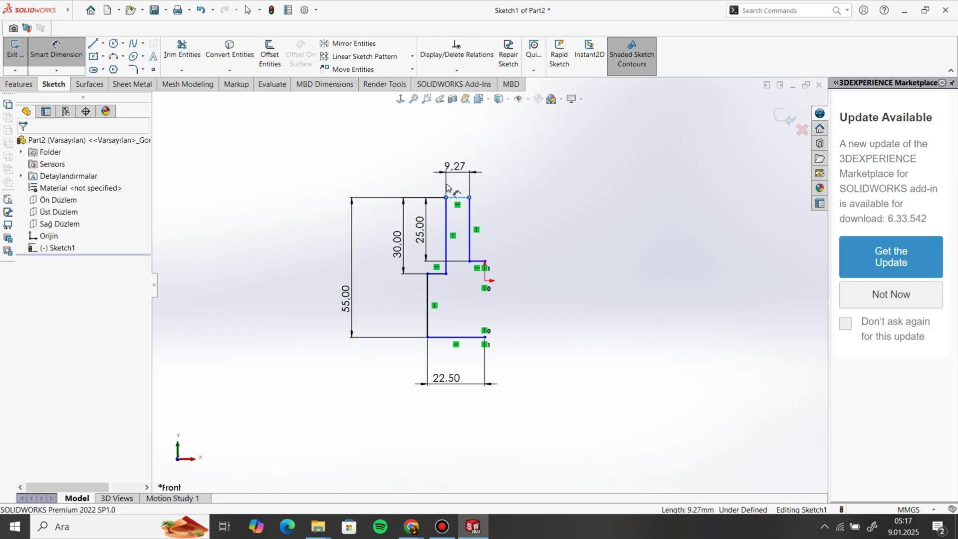
pyautogui.click(454, 167)
pyautogui.write('10')
pyautogui.press('Return')
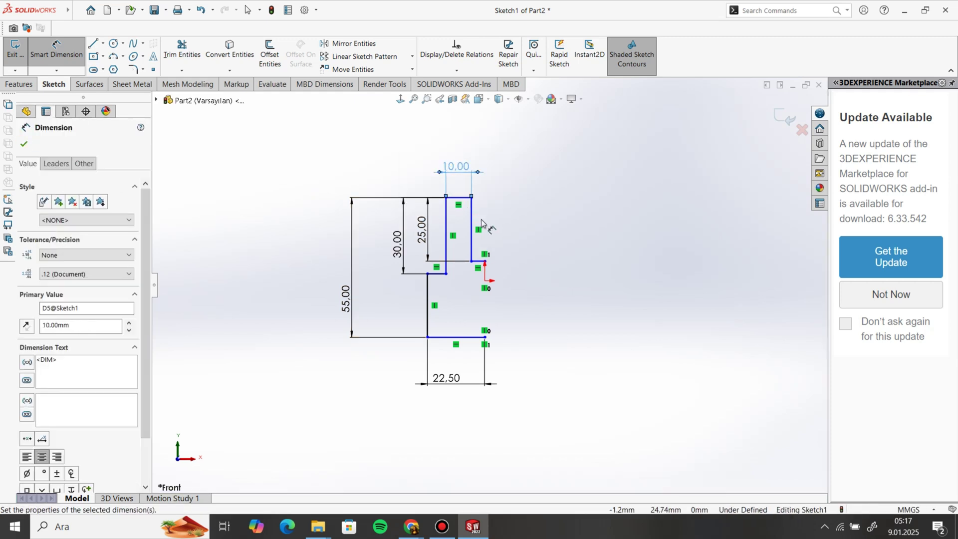
# - Dimension the short horizontal edge at the foot of the upright tab to 7.5 mm and end dimensioning
pyautogui.click(479, 262)
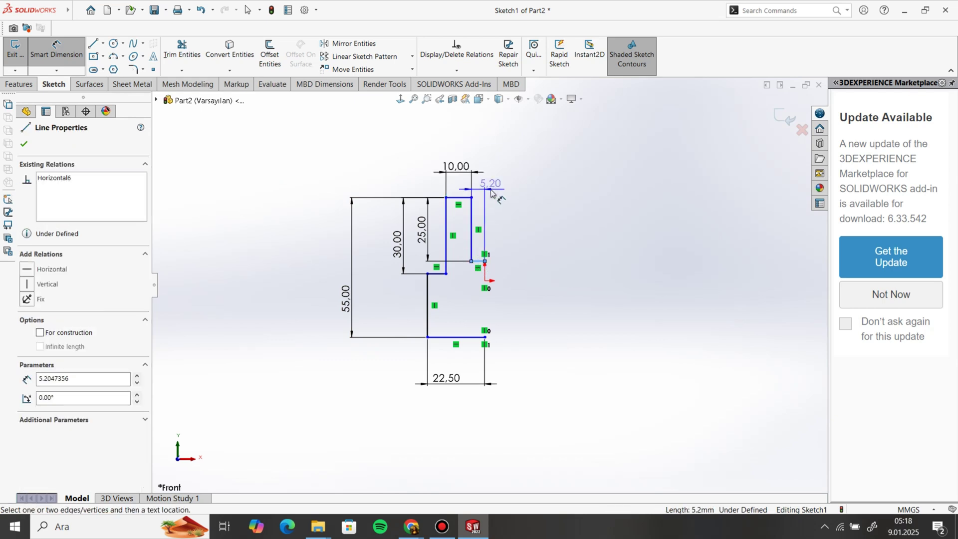
pyautogui.click(501, 190)
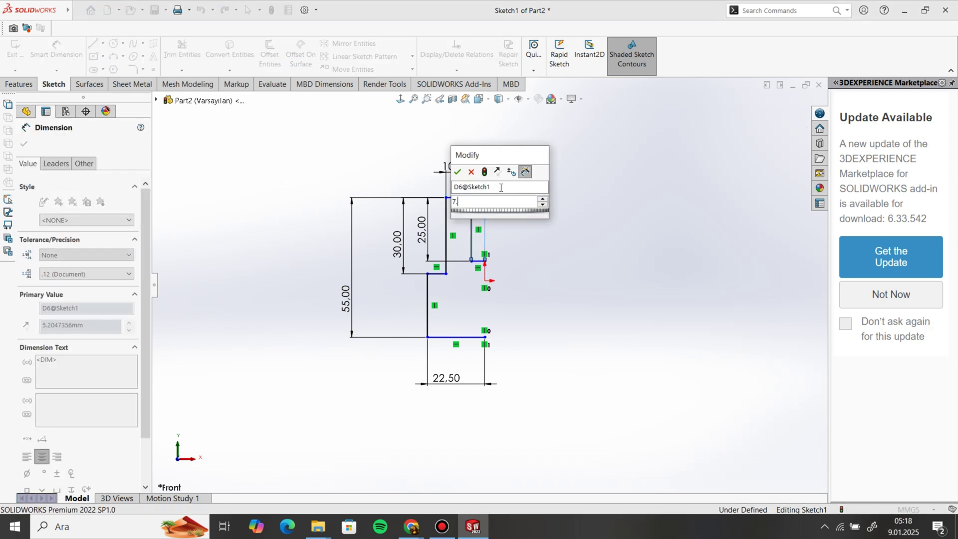
pyautogui.press('Escape')
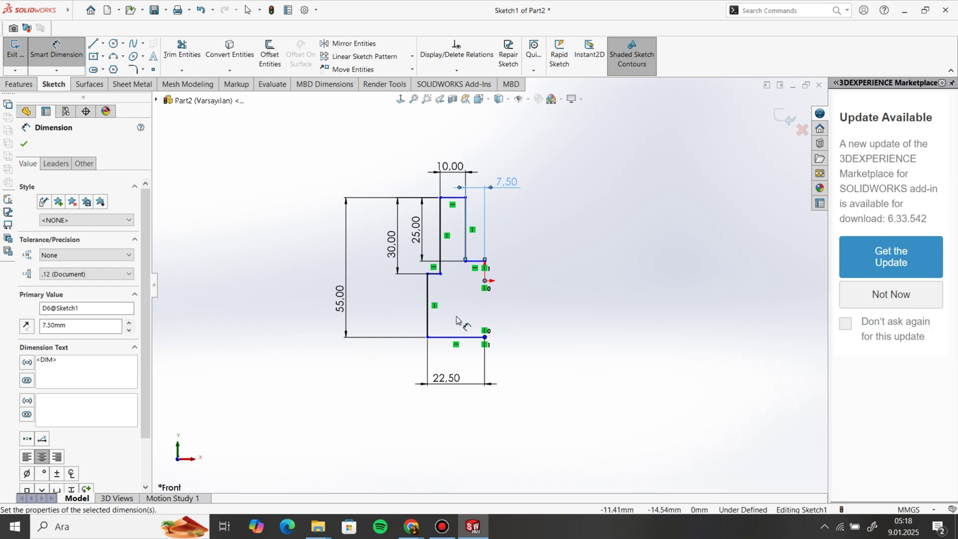
pyautogui.rightClick(494, 307)
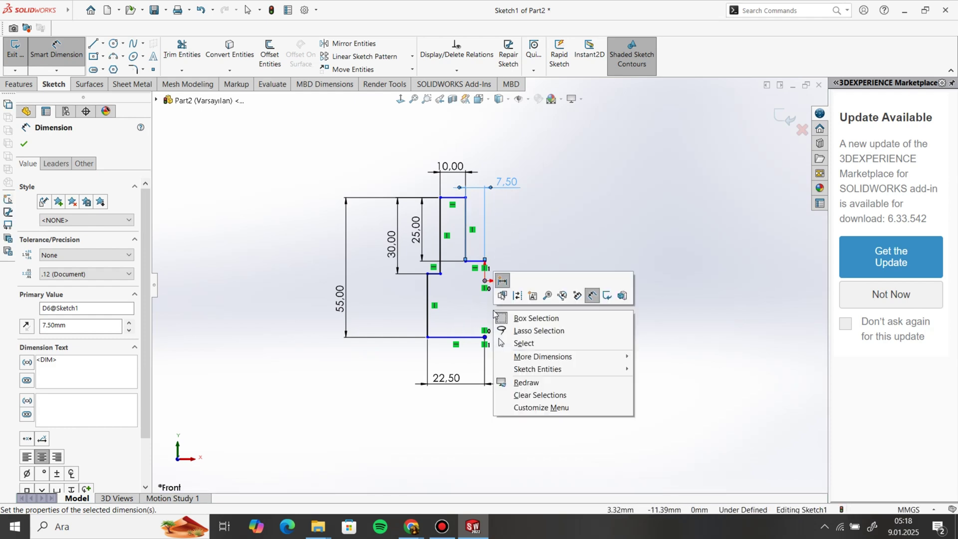
pyautogui.click(522, 343)
# - Shift the profile upward and dimension its bottom edge 10 mm below the origin, ending dimensioning
pyautogui.moveTo(430, 275)
pyautogui.mouseDown()
pyautogui.moveTo(420, 279)
pyautogui.moveTo(422, 254)
pyautogui.mouseUp()
pyautogui.click(549, 267)
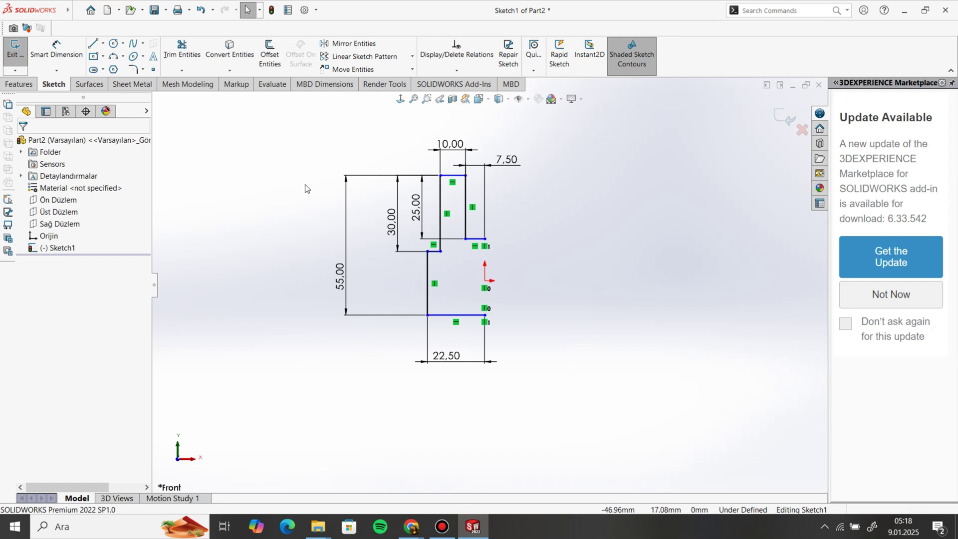
pyautogui.click(56, 50)
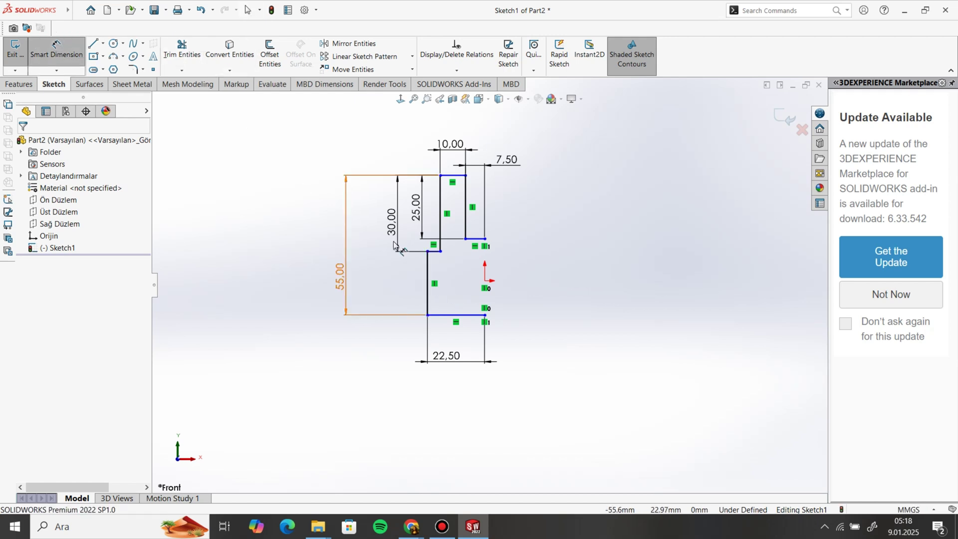
pyautogui.click(485, 282)
pyautogui.click(449, 315)
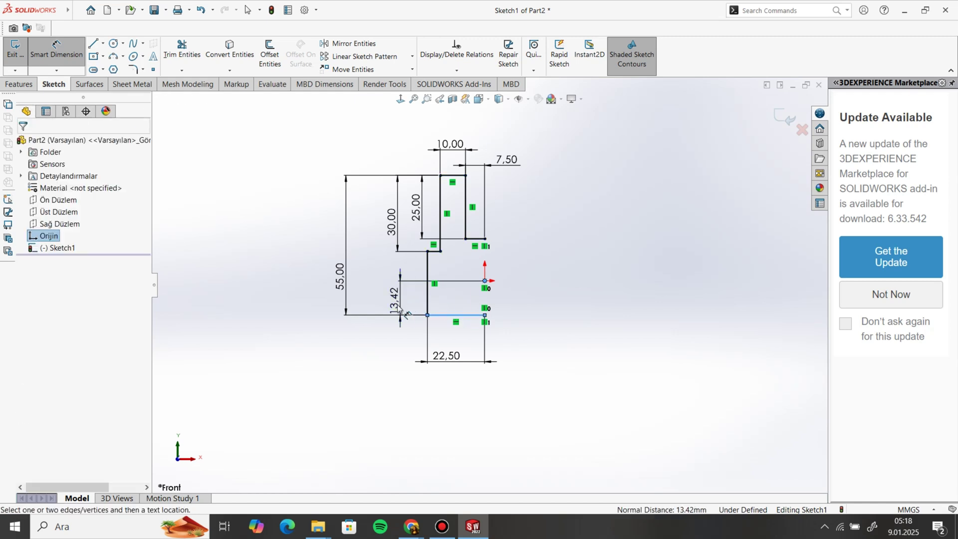
pyautogui.click(403, 314)
pyautogui.write('10')
pyautogui.press('Return')
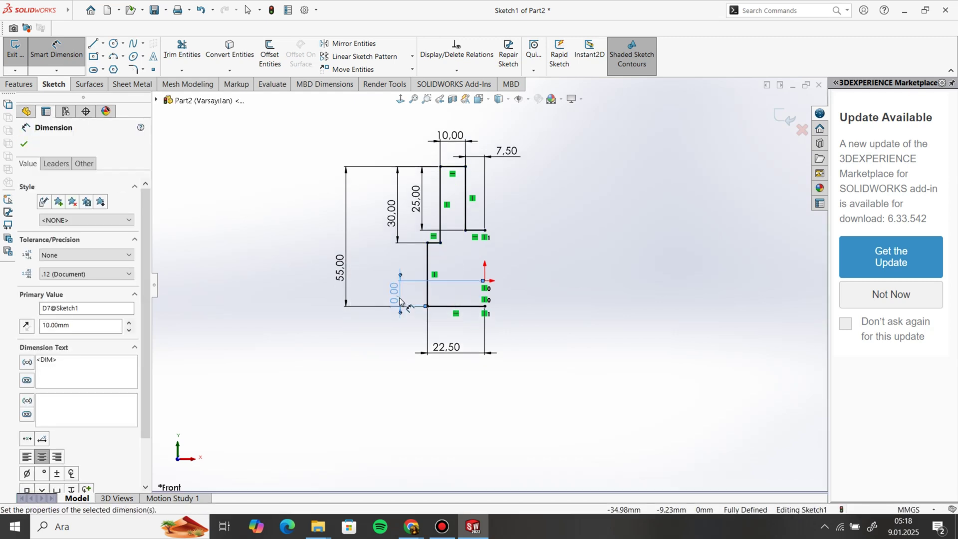
pyautogui.rightClick(566, 271)
pyautogui.click(568, 301)
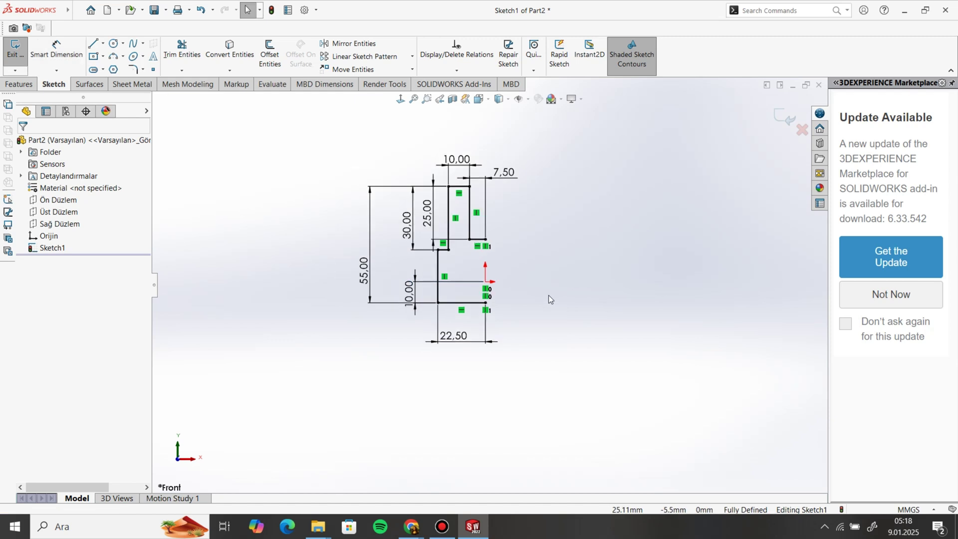
# - Draw a vertical 30 mm centerline through the origin joining the two open ends of the half profile
pyautogui.scroll(-2, 549, 295)
pyautogui.scroll(1, 440, 214)
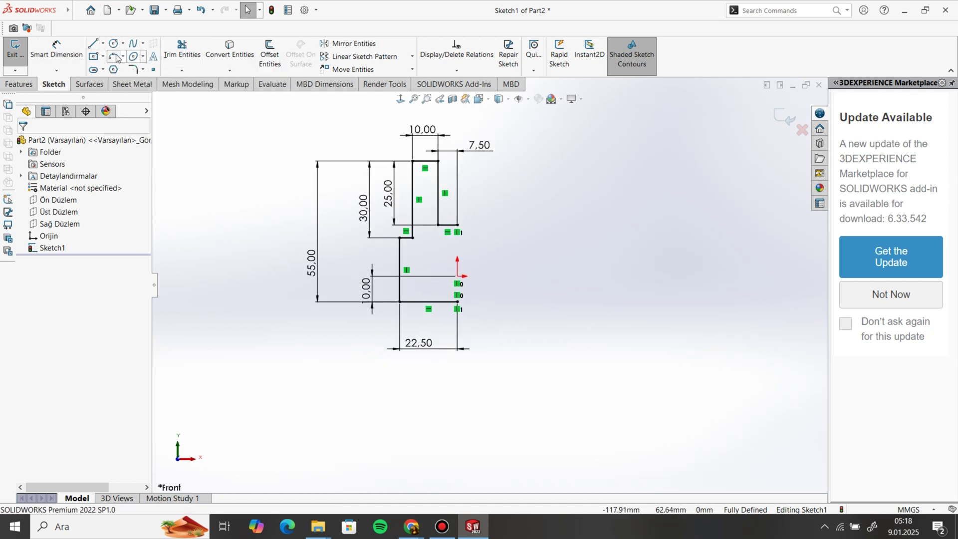
pyautogui.click(103, 44)
pyautogui.click(116, 69)
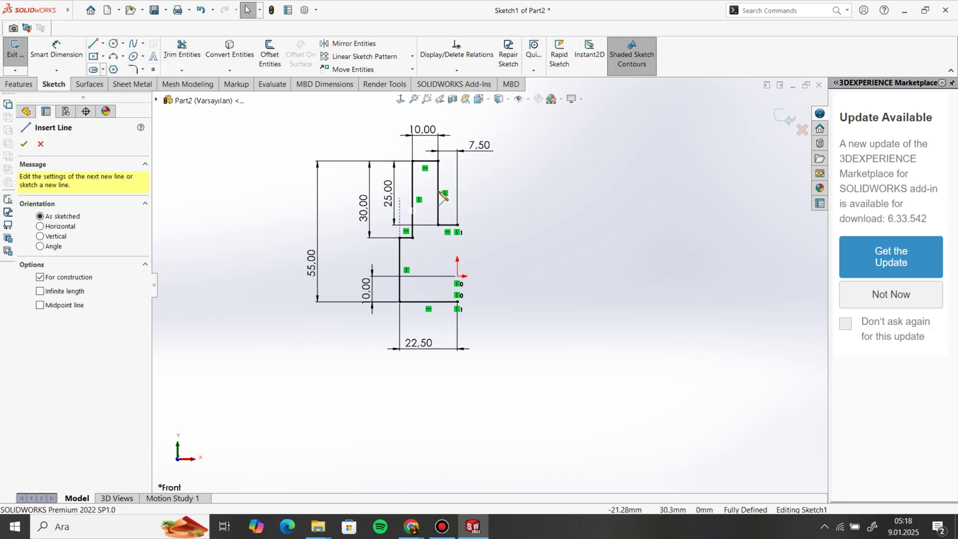
pyautogui.click(457, 301)
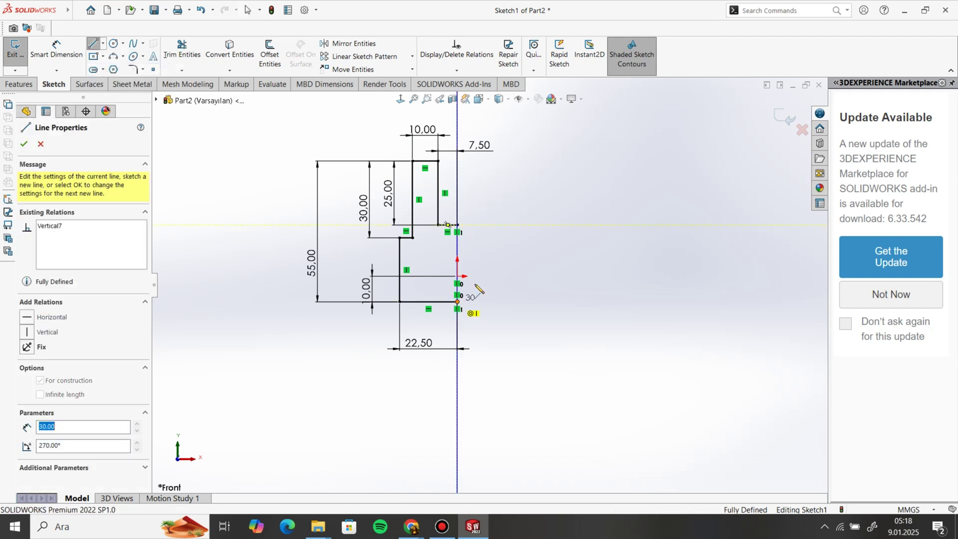
pyautogui.rightClick(493, 244)
pyautogui.click(510, 254)
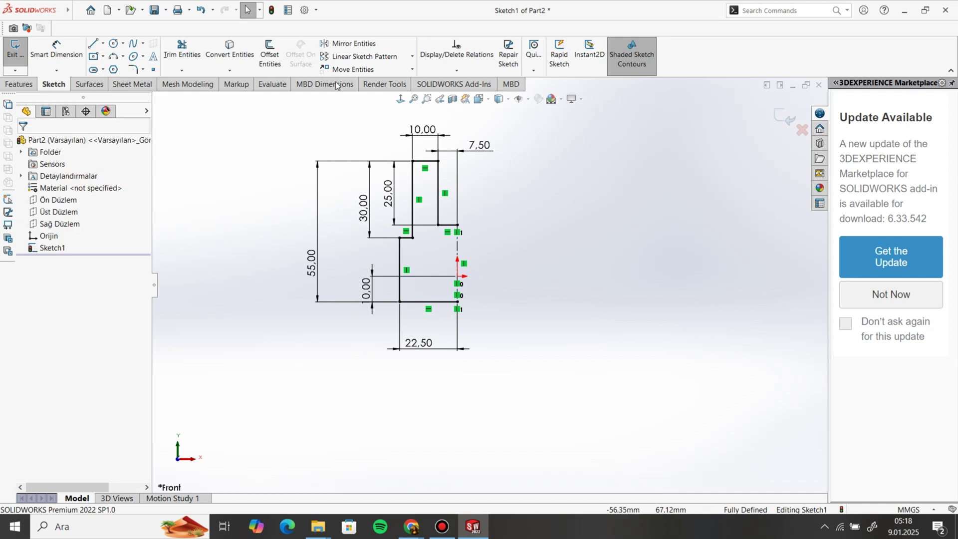
# - Mirror all seven lines of the half profile about the vertical centerline, keeping the originals
pyautogui.click(353, 45)
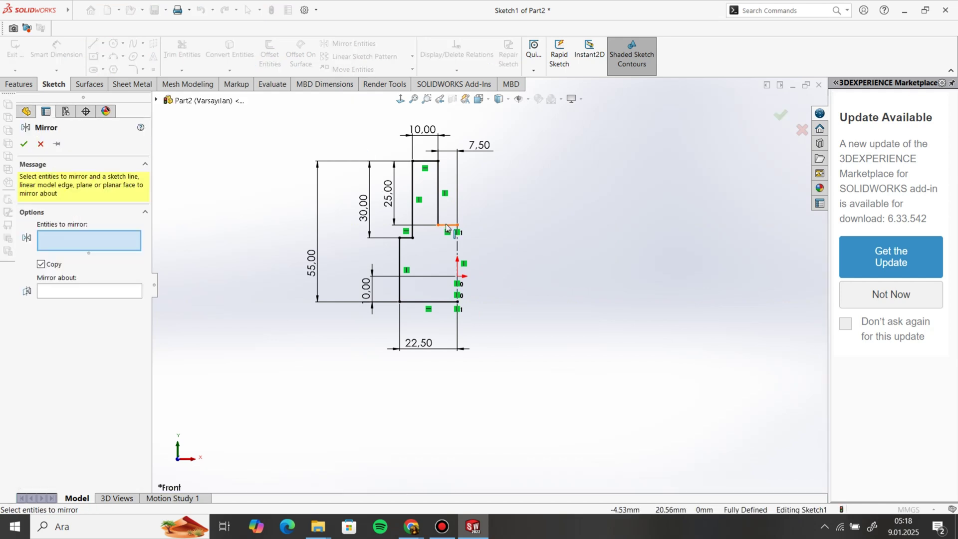
pyautogui.click(439, 199)
pyautogui.click(431, 160)
pyautogui.click(413, 205)
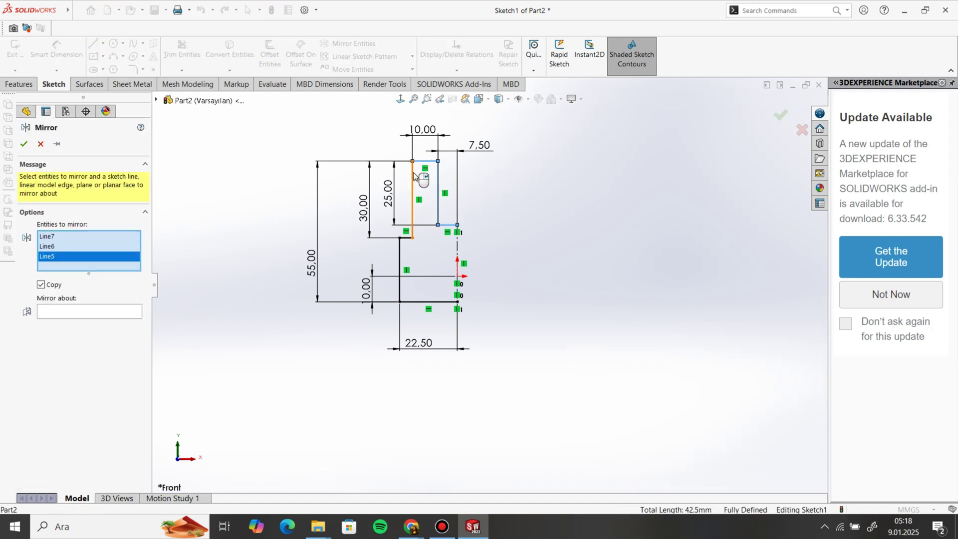
pyautogui.click(400, 249)
pyautogui.click(406, 238)
pyautogui.click(399, 282)
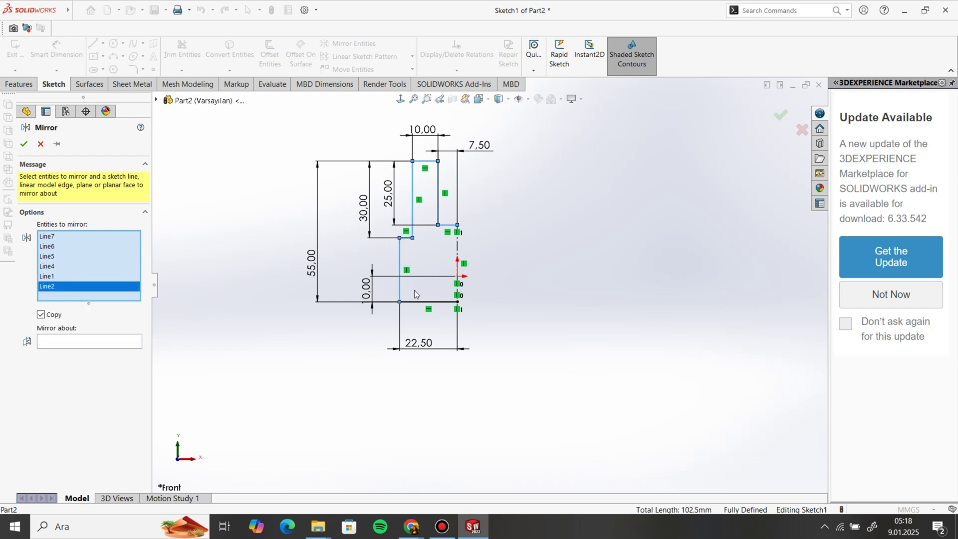
pyautogui.click(409, 302)
pyautogui.click(98, 354)
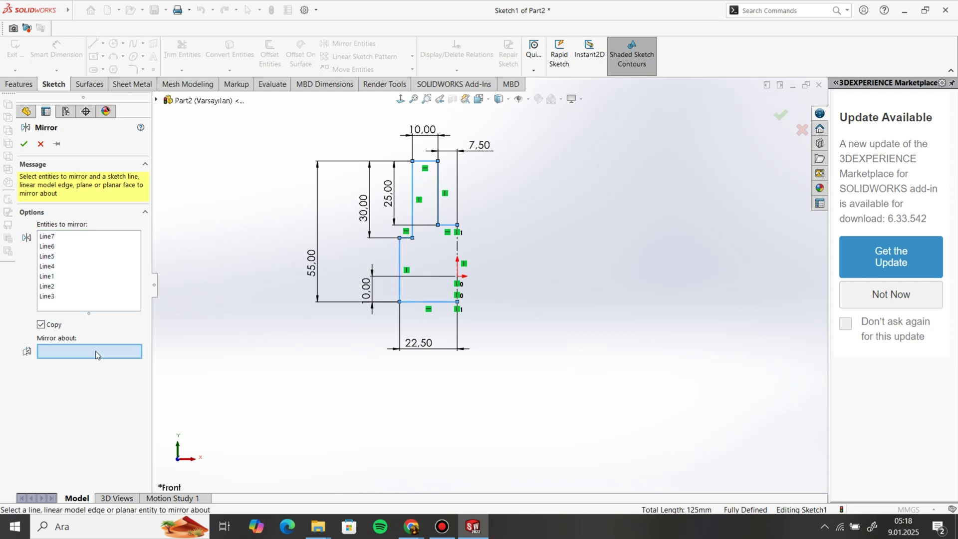
pyautogui.click(459, 249)
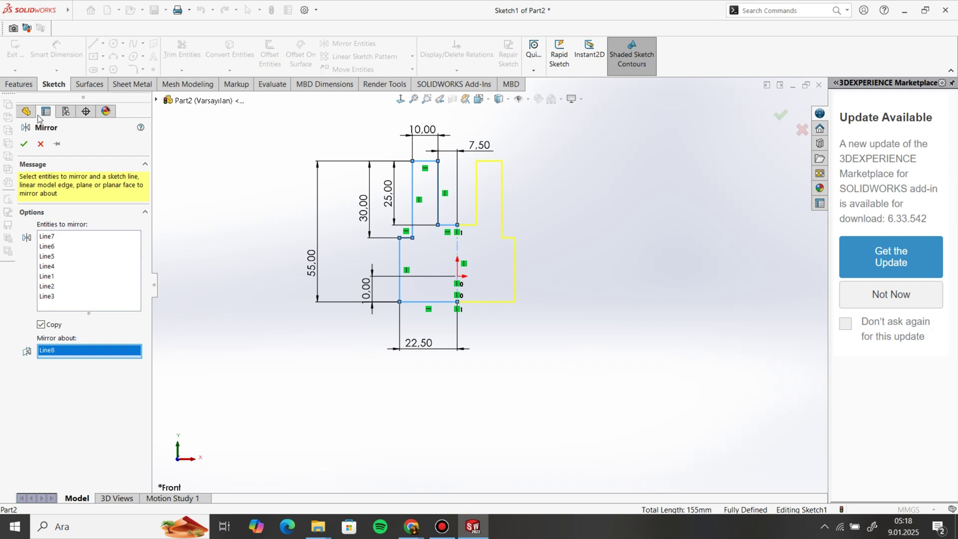
pyautogui.click(25, 145)
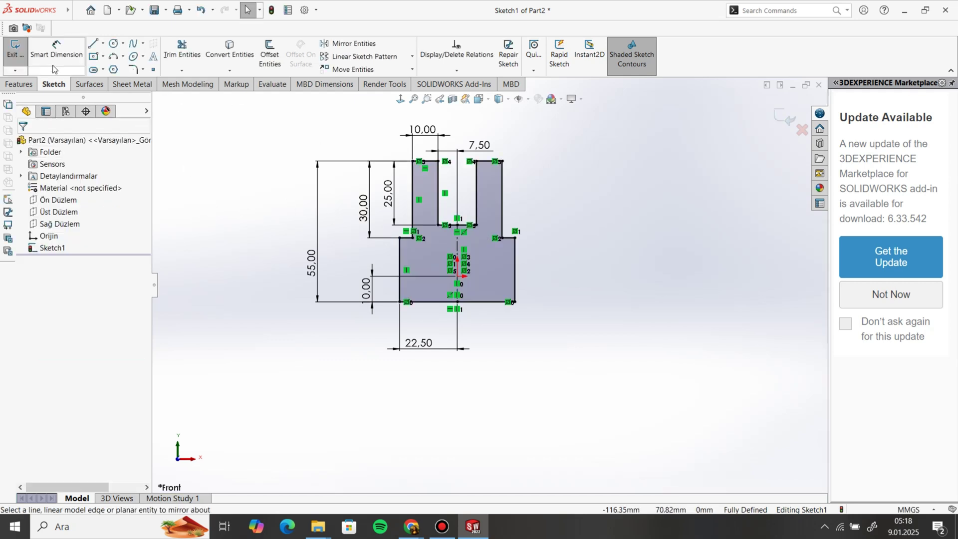
# - Sketch a circle of about 5.7 mm radius centred on the origin and end the Circle tool
pyautogui.click(114, 43)
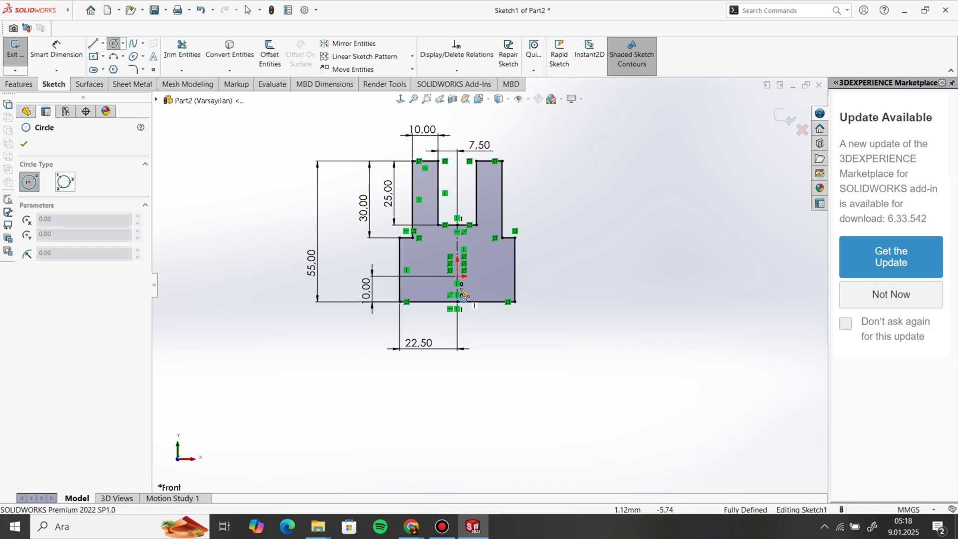
pyautogui.click(458, 276)
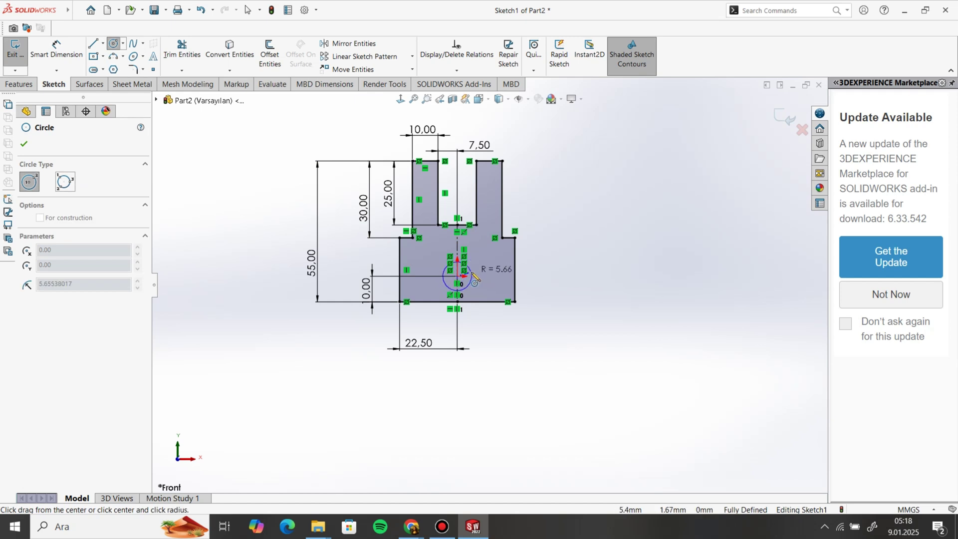
pyautogui.click(471, 277)
pyautogui.rightClick(553, 223)
pyautogui.click(563, 227)
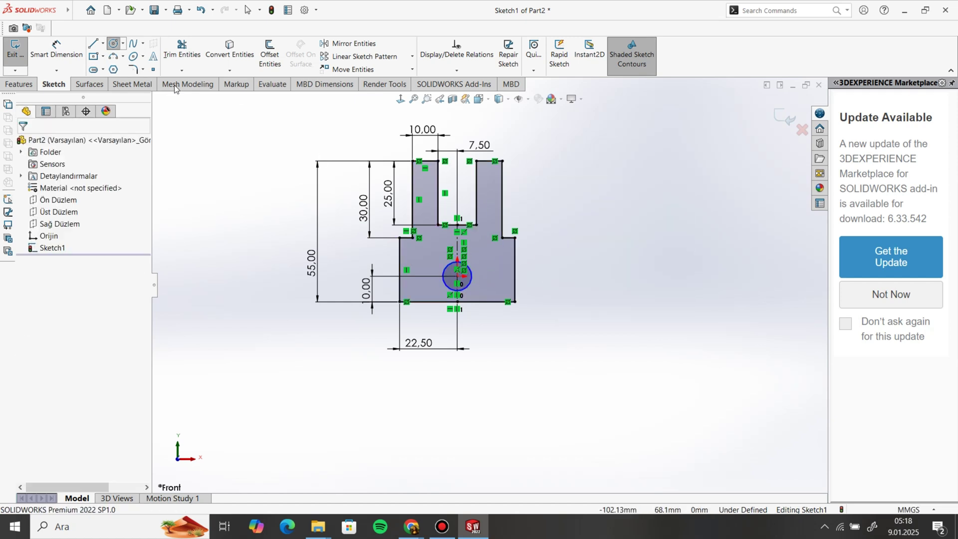
# - Dimension the circle's diameter to 10 mm
pyautogui.click(56, 50)
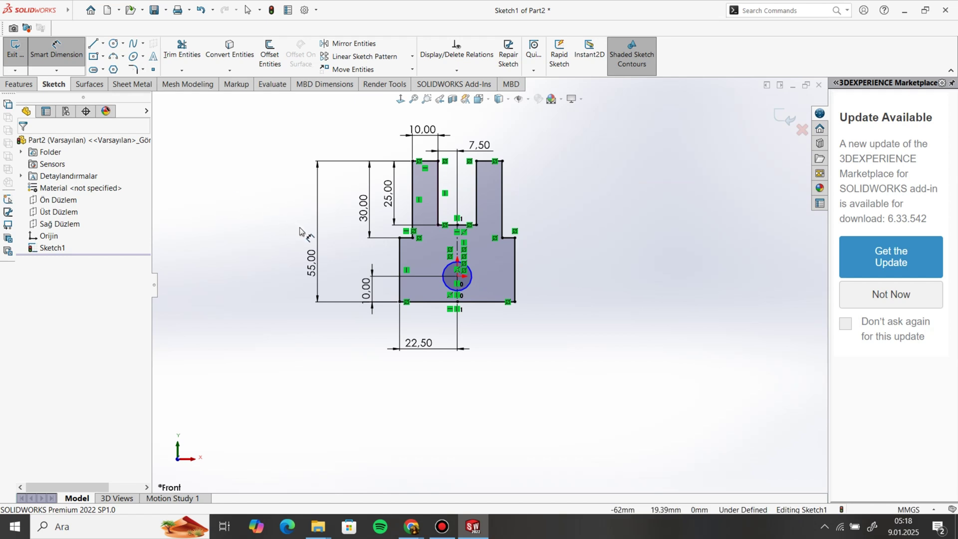
pyautogui.click(472, 281)
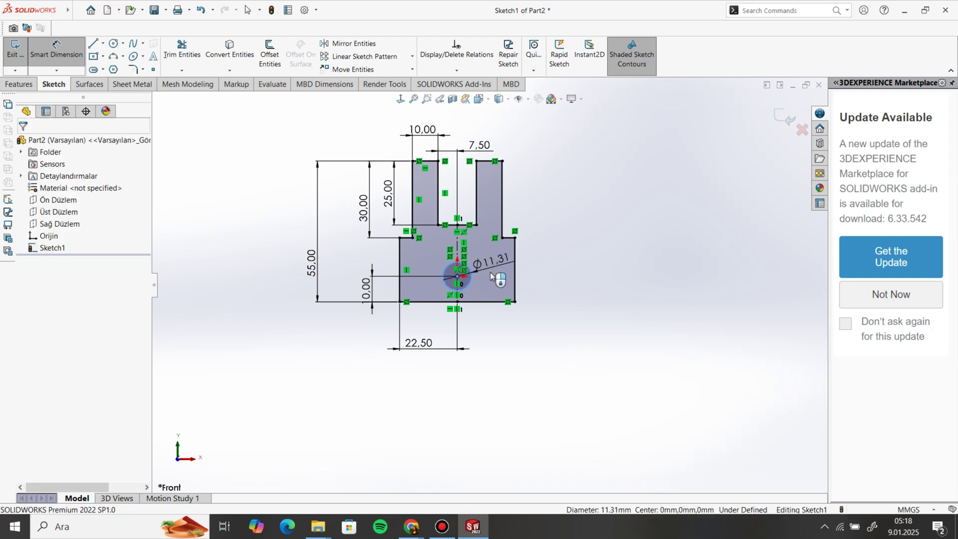
pyautogui.click(499, 279)
pyautogui.write('10')
pyautogui.press('Return')
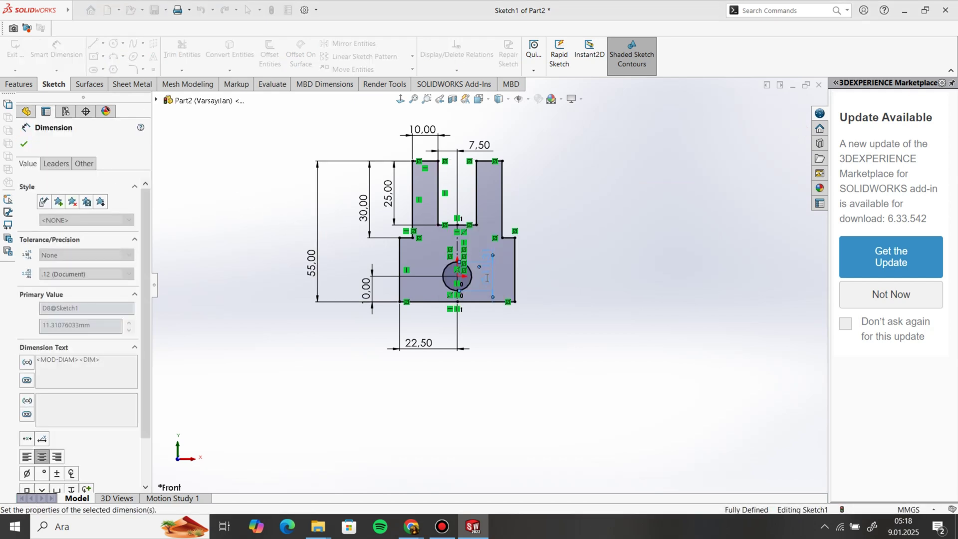
# - Extrude the forked profile as a boss with the Mid Plane end condition and a depth of 30 mm
pyautogui.click(19, 84)
pyautogui.click(30, 67)
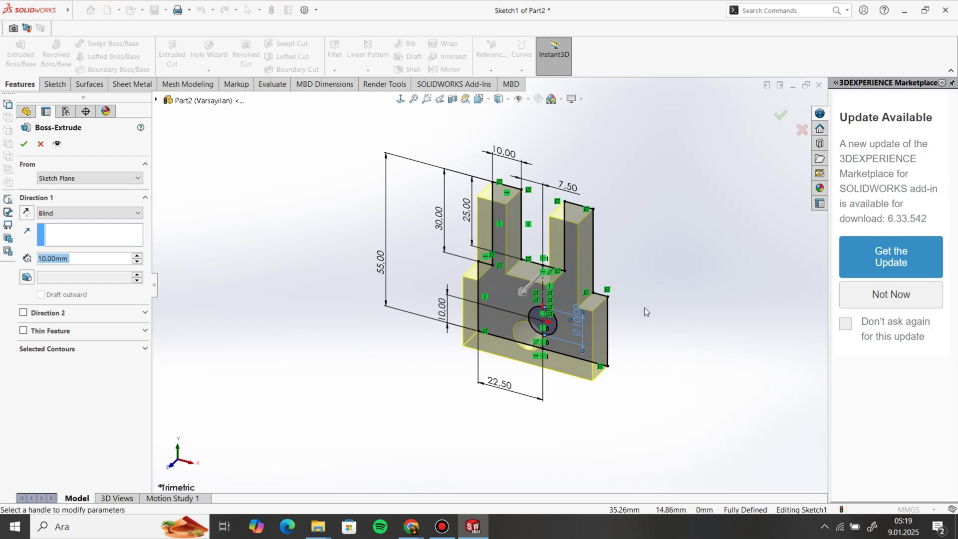
pyautogui.moveTo(645, 307); pyautogui.dragTo(612, 302, button='right')
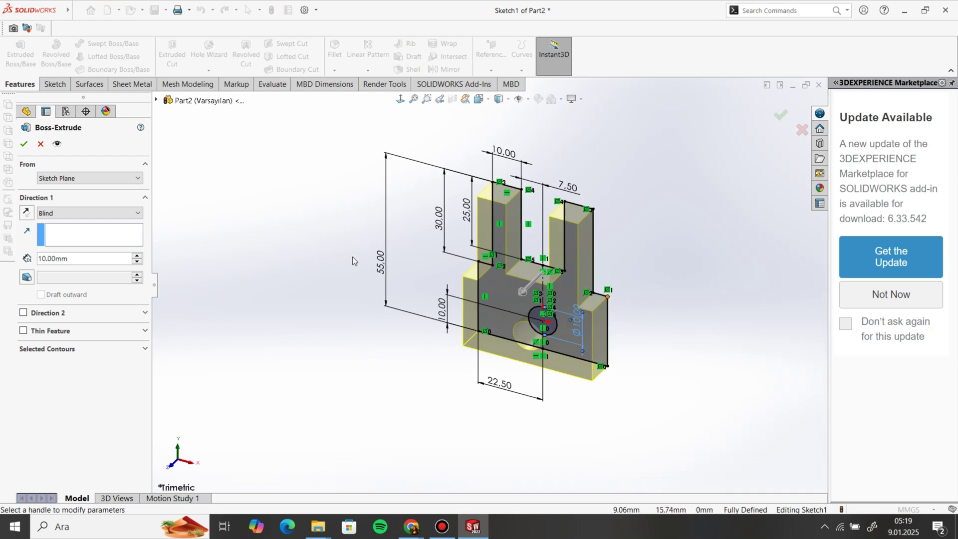
pyautogui.click(77, 218)
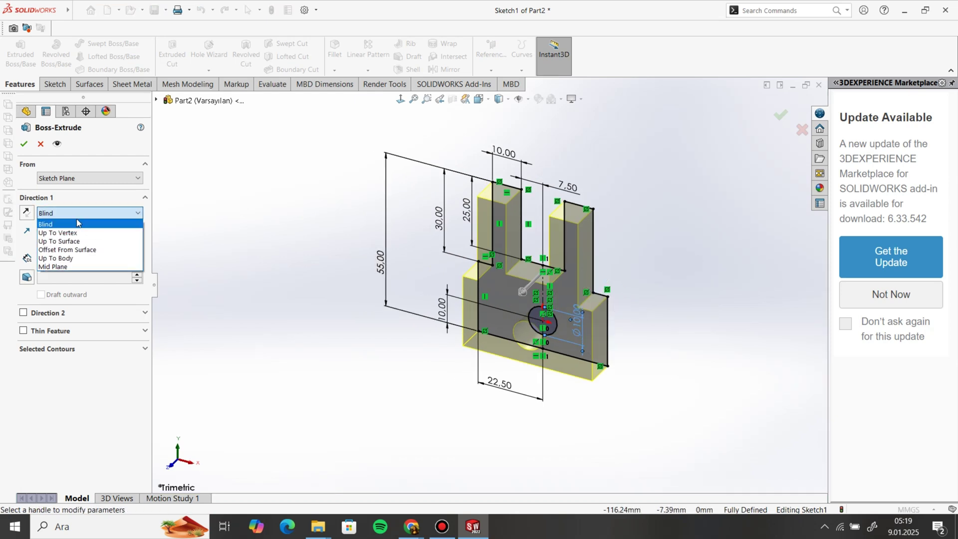
pyautogui.click(77, 267)
pyautogui.click(85, 257)
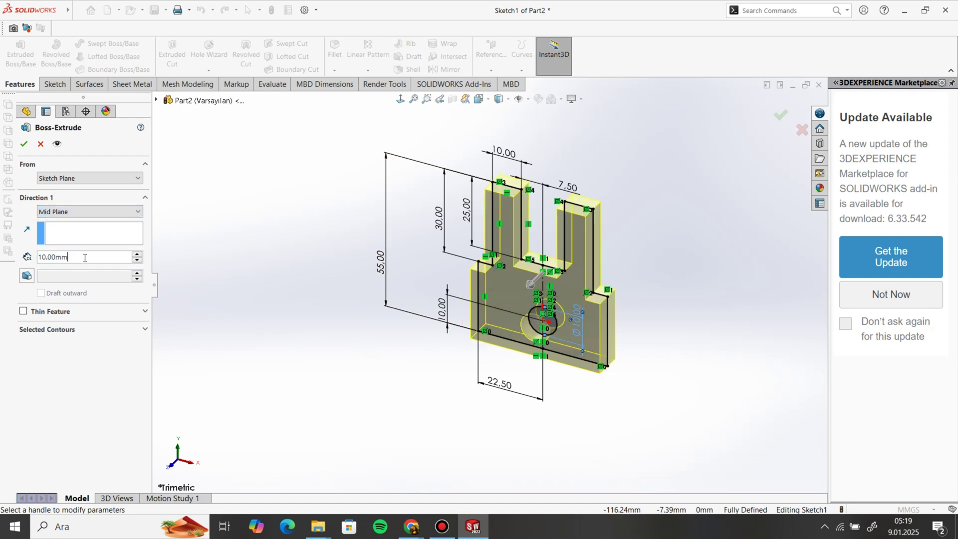
pyautogui.write('3')
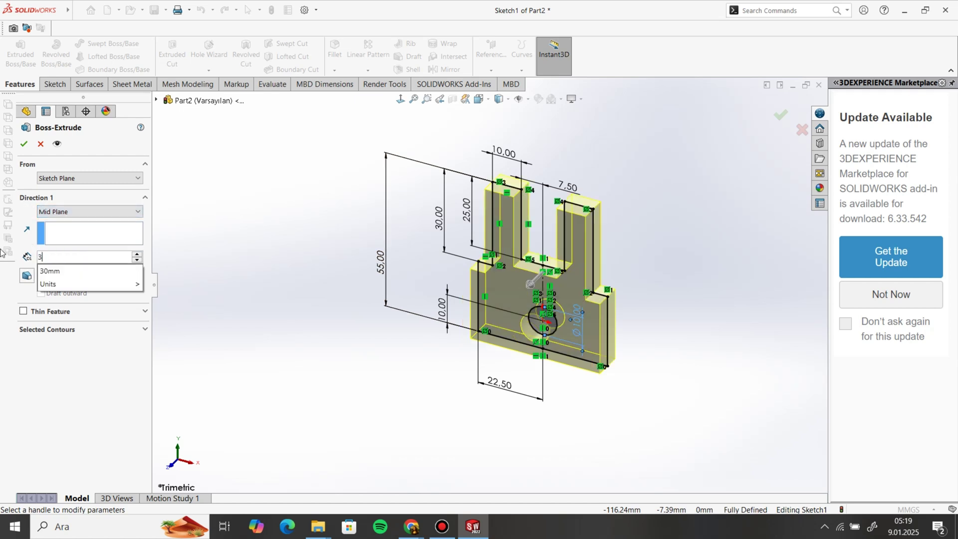
pyautogui.write('0')
pyautogui.press('Return')
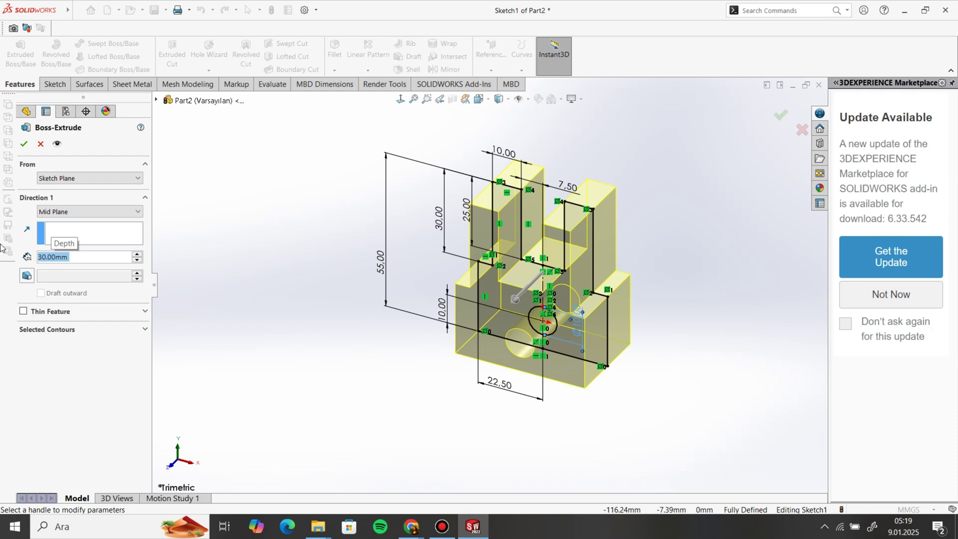
pyautogui.click(24, 144)
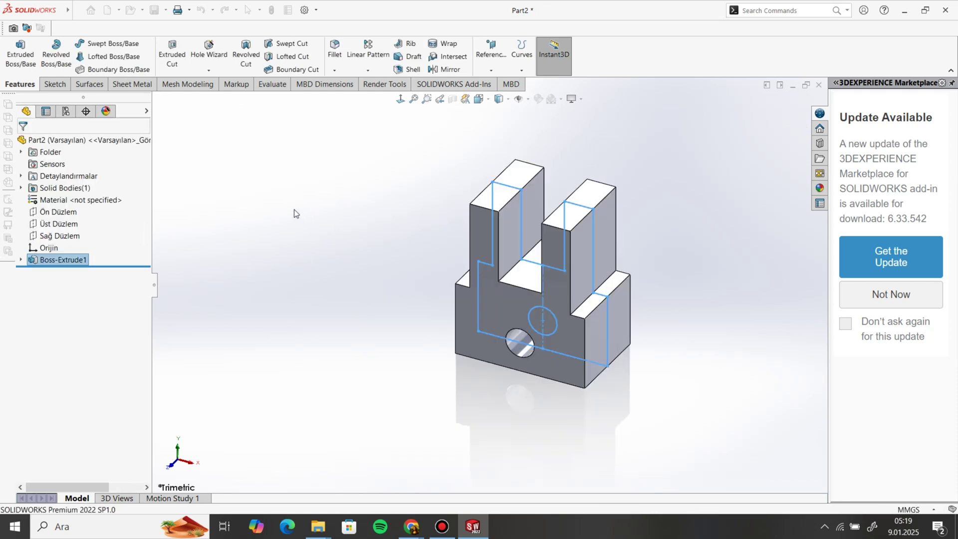
# - Start a new sketch on the outer side face of the left upright arm
pyautogui.moveTo(438, 319); pyautogui.dragTo(524, 312, button='middle')
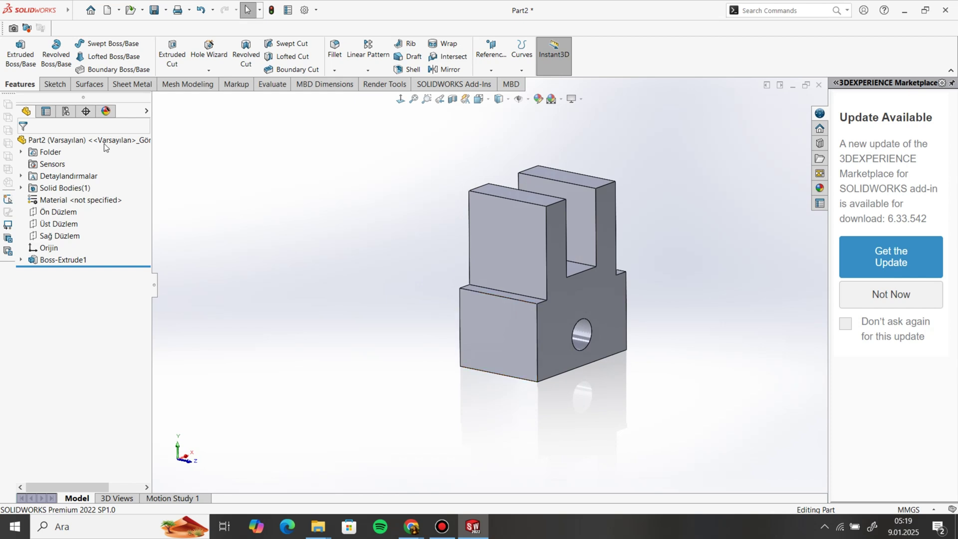
pyautogui.click(64, 88)
pyautogui.click(23, 58)
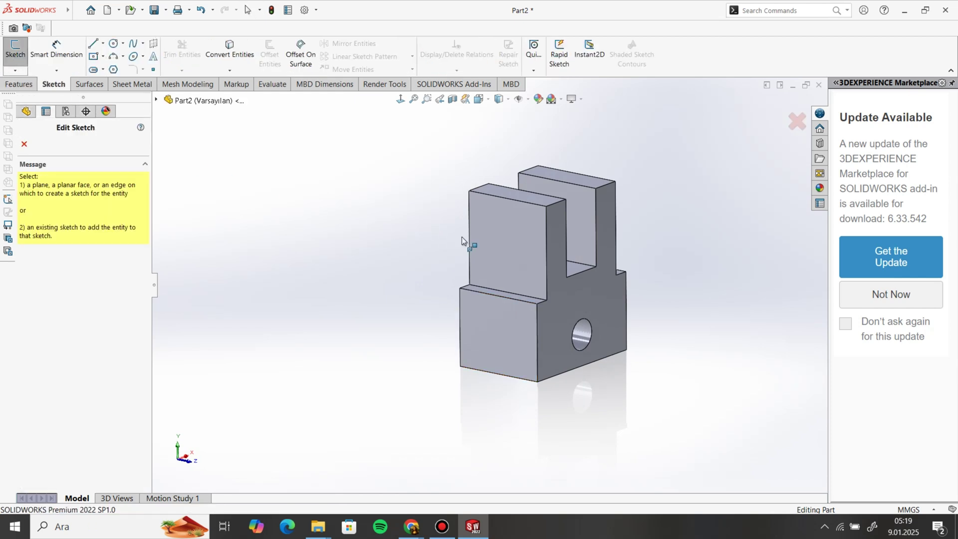
pyautogui.click(499, 244)
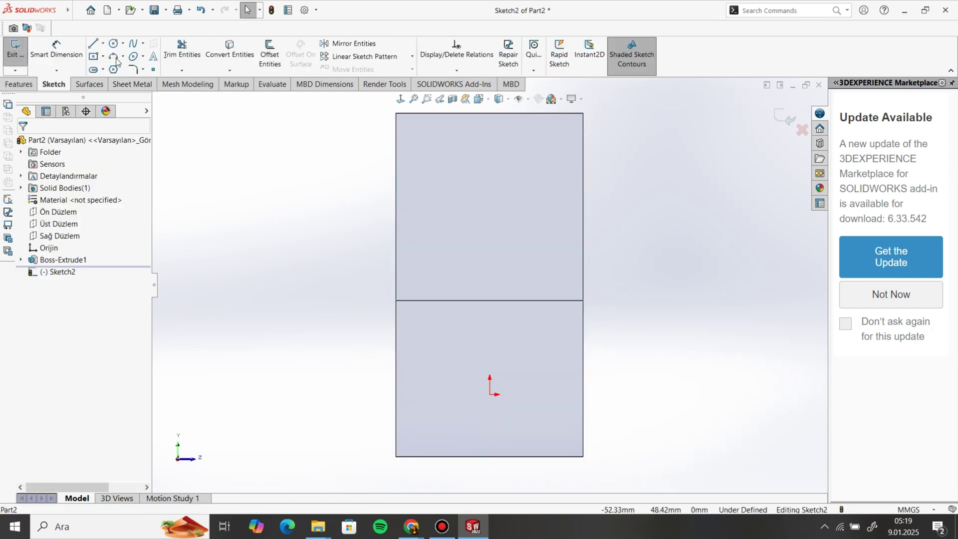
# - Sketch a circle about 9 mm in diameter on the arm's side face, above the horizontal step line
pyautogui.click(113, 44)
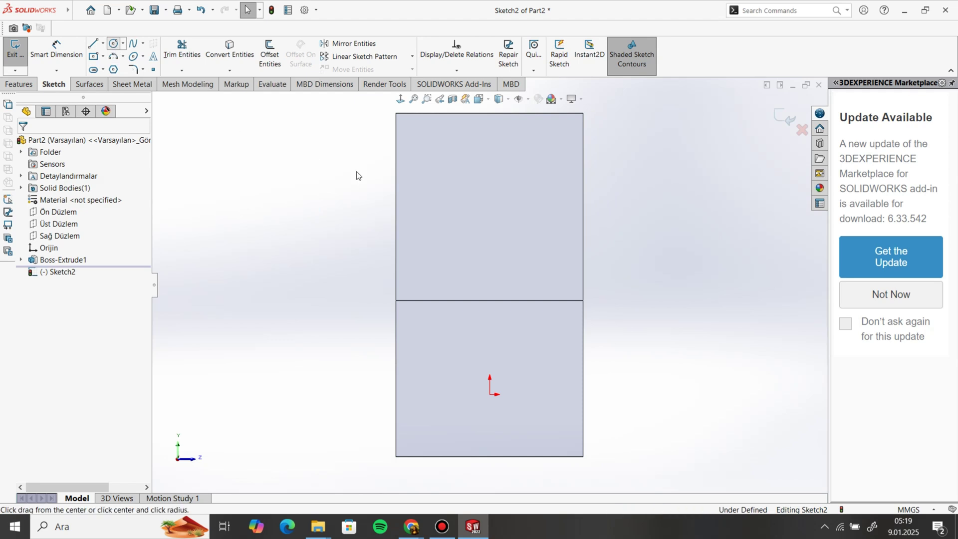
pyautogui.click(486, 193)
pyautogui.click(513, 206)
# - Dimension the circle's diameter to 12 mm and end the Smart Dimension tool
pyautogui.press('d')
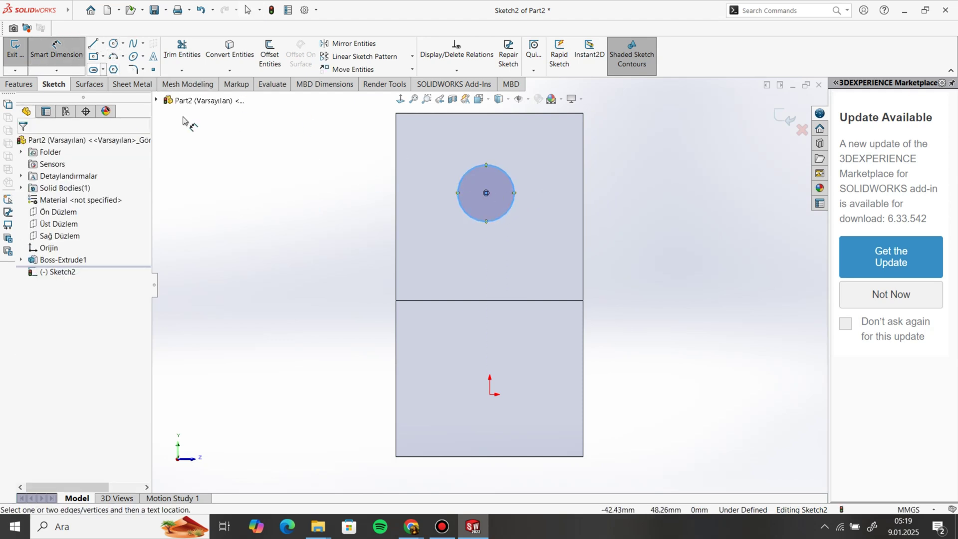
pyautogui.click(509, 213)
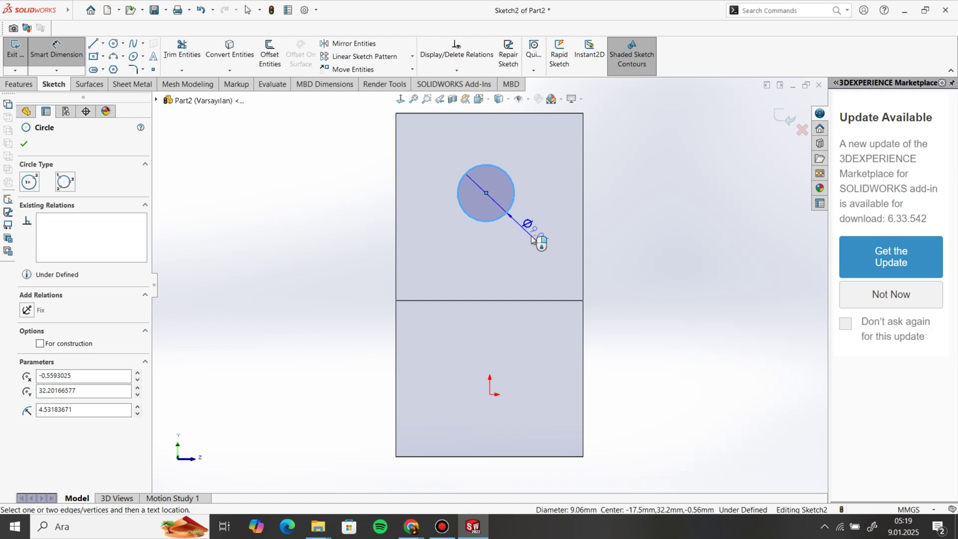
pyautogui.click(530, 239)
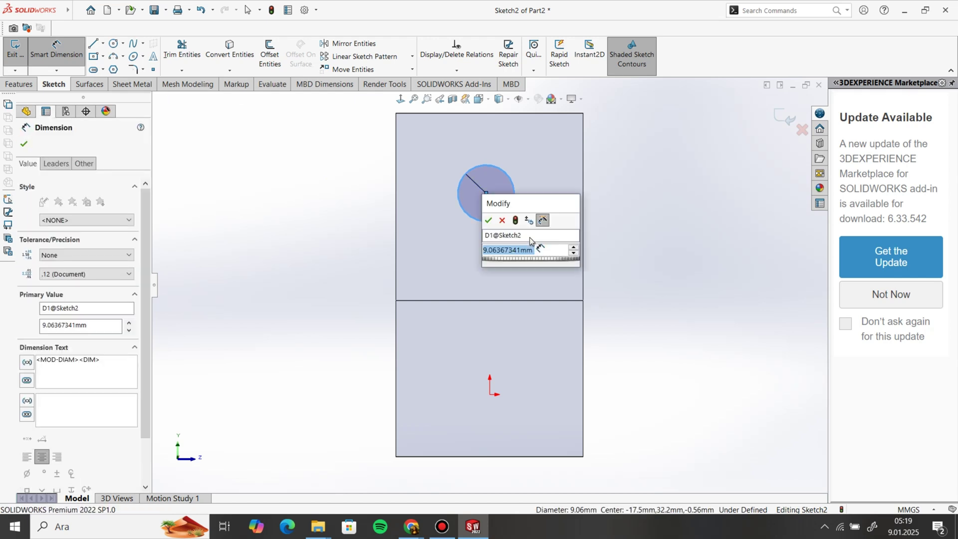
pyautogui.write('12')
pyautogui.press('Return')
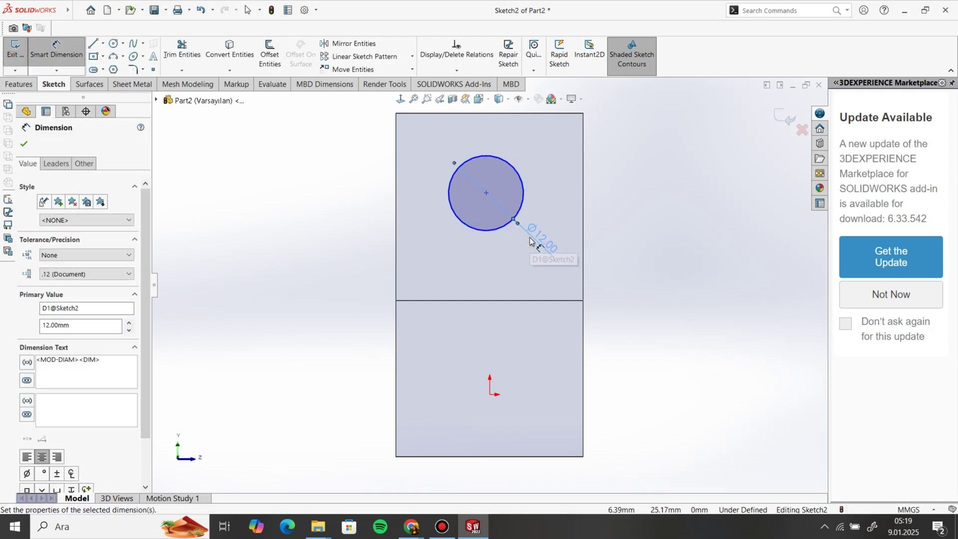
pyautogui.rightClick(368, 199)
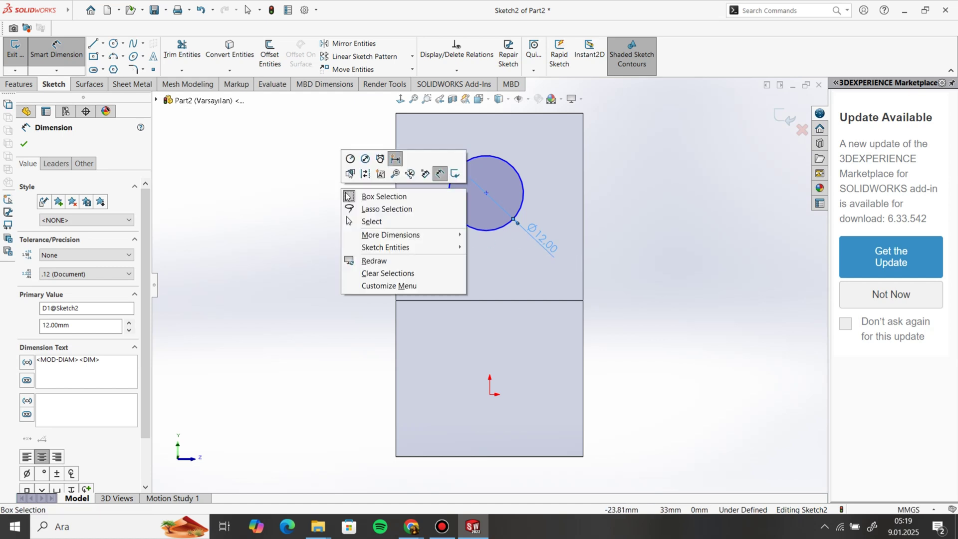
pyautogui.click(368, 220)
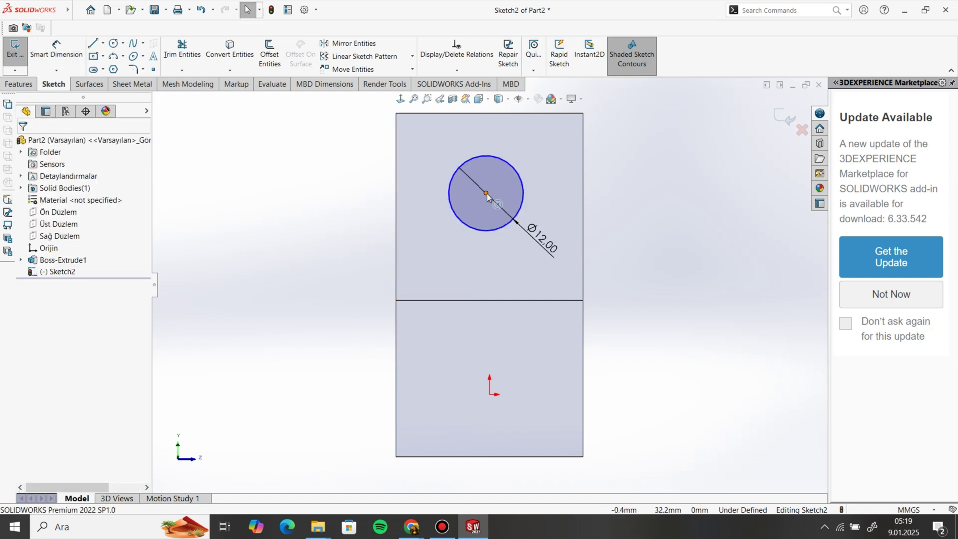
# - Add a Vertical relation between the circle's centre point and the origin
pyautogui.click(487, 194)
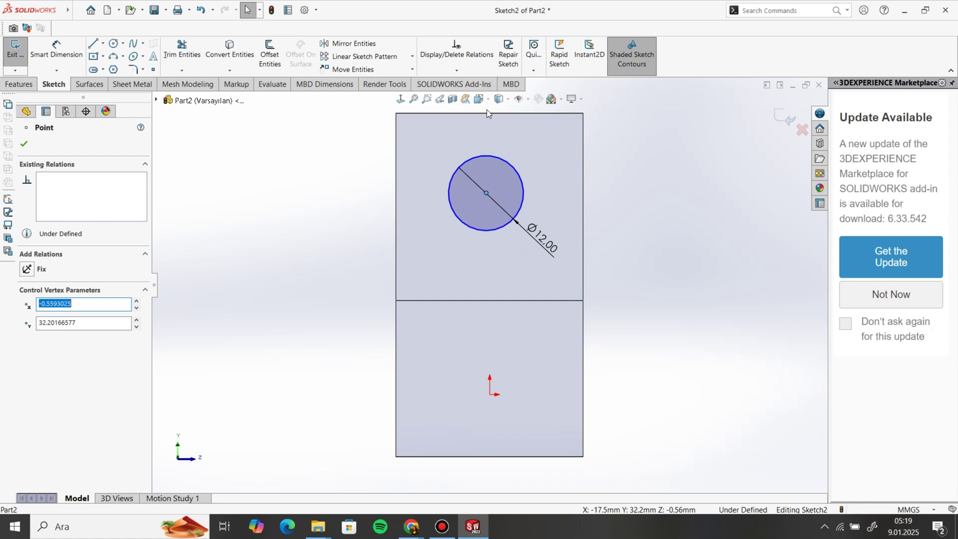
pyautogui.keyDown('ctrl'); pyautogui.click(490, 394); pyautogui.keyUp('ctrl')
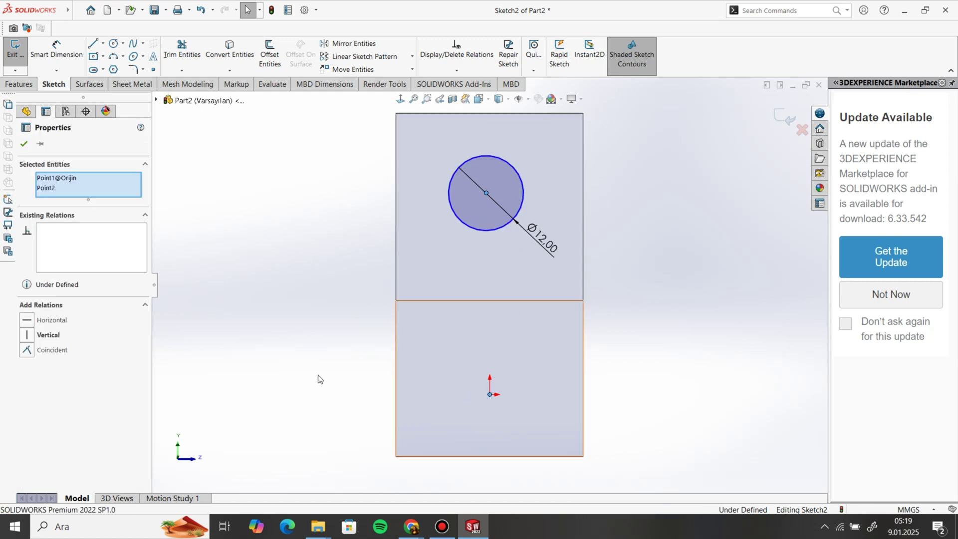
pyautogui.click(28, 337)
pyautogui.click(24, 144)
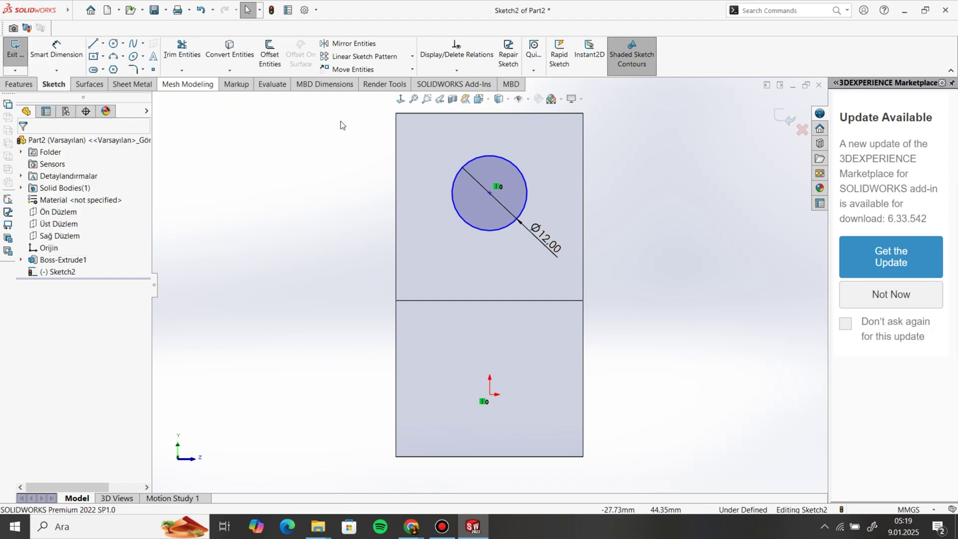
# - Dimension the distance from the circle's centre to the arm's top edge as 12 mm
pyautogui.moveTo(491, 198)
pyautogui.mouseDown()
pyautogui.moveTo(491, 175)
pyautogui.moveTo(490, 189)
pyautogui.mouseUp()
pyautogui.click(63, 46)
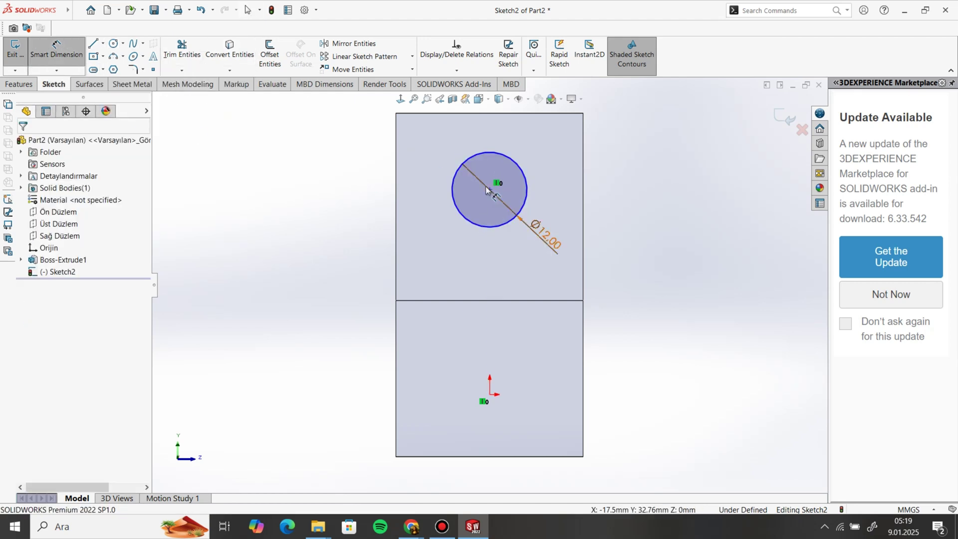
pyautogui.click(491, 189)
pyautogui.click(509, 113)
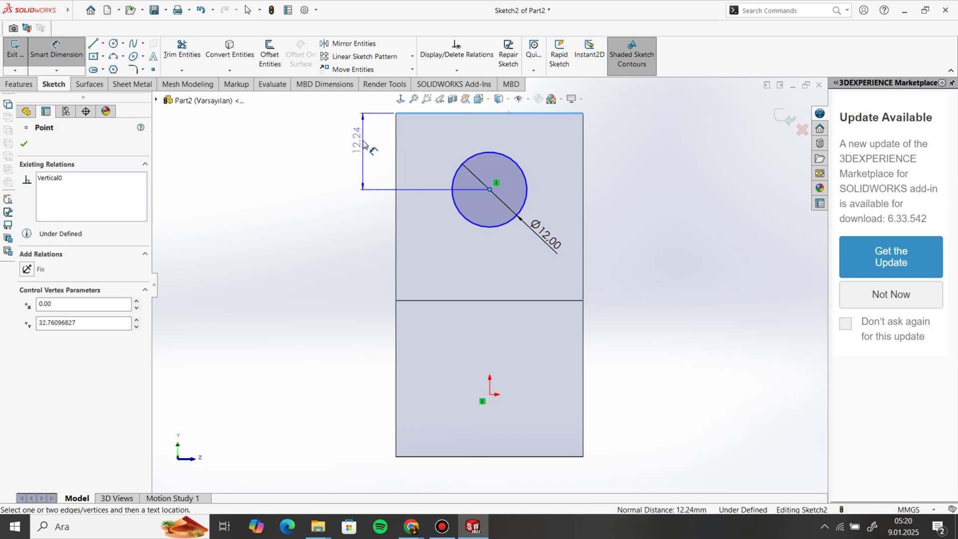
pyautogui.click(347, 161)
pyautogui.write('12')
pyautogui.press('Return')
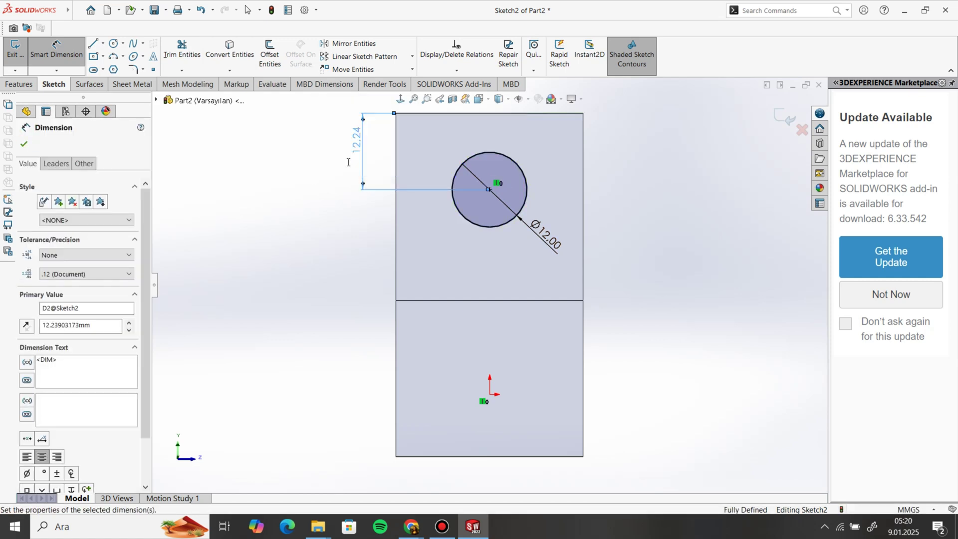
# - Extrude-cut the circle through both arms with the Up To Surface end condition, ending at the opposite arm's outer face
pyautogui.click(23, 84)
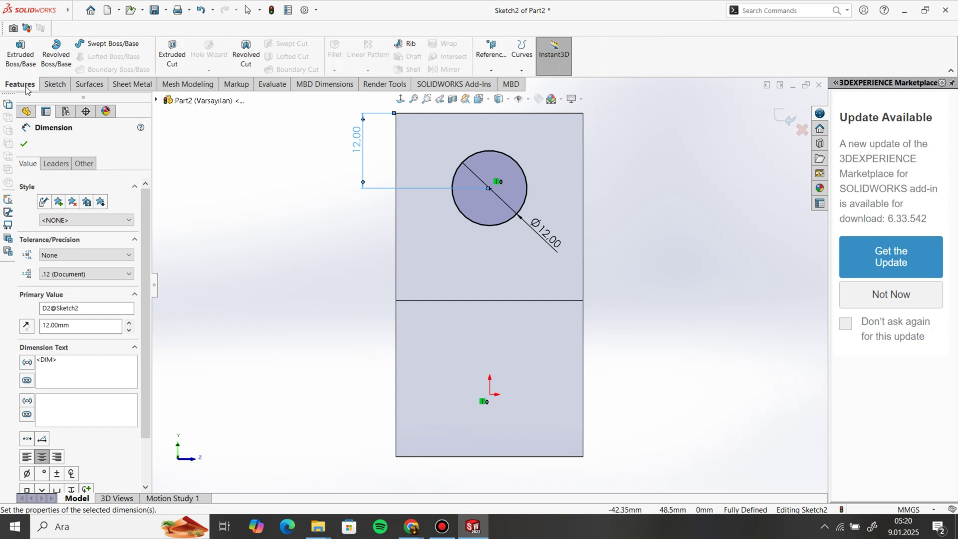
pyautogui.click(173, 54)
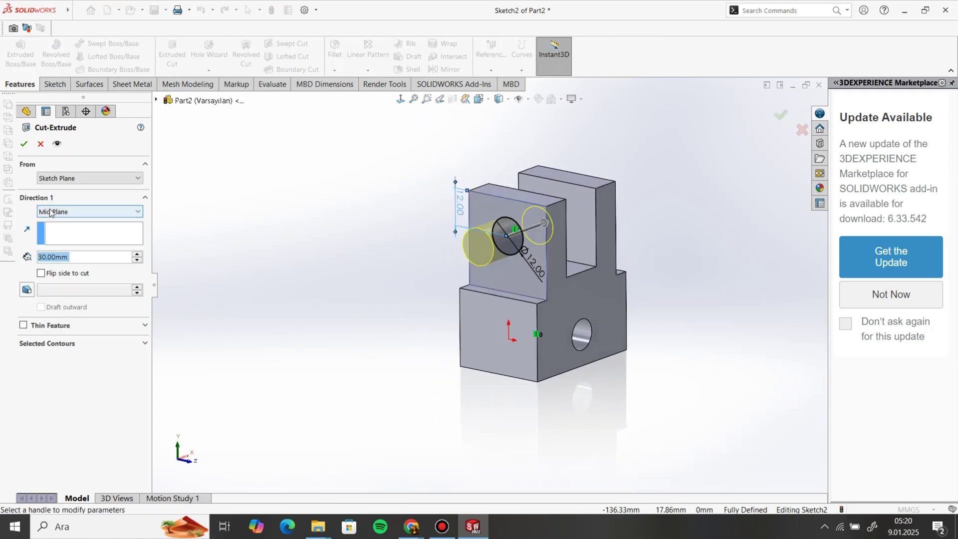
pyautogui.click(53, 217)
pyautogui.click(57, 223)
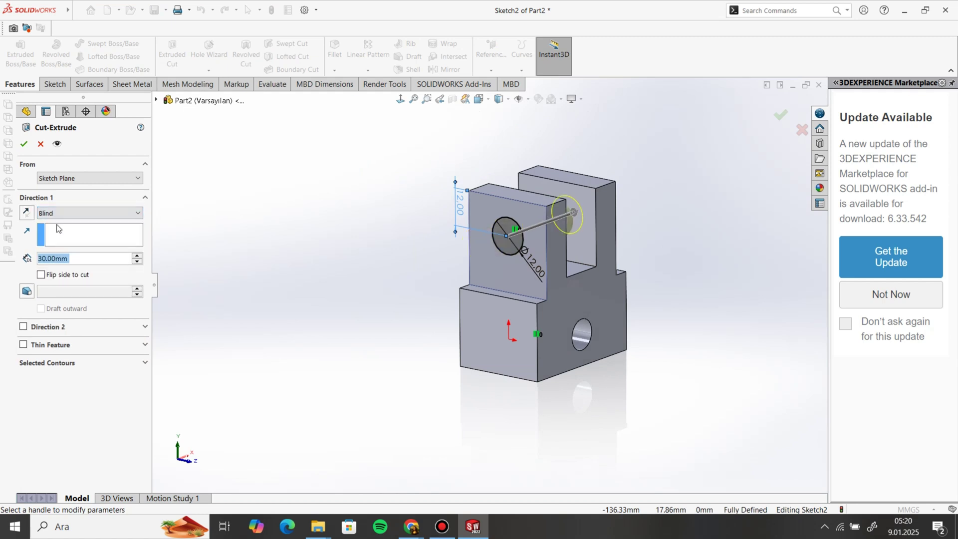
pyautogui.click(58, 216)
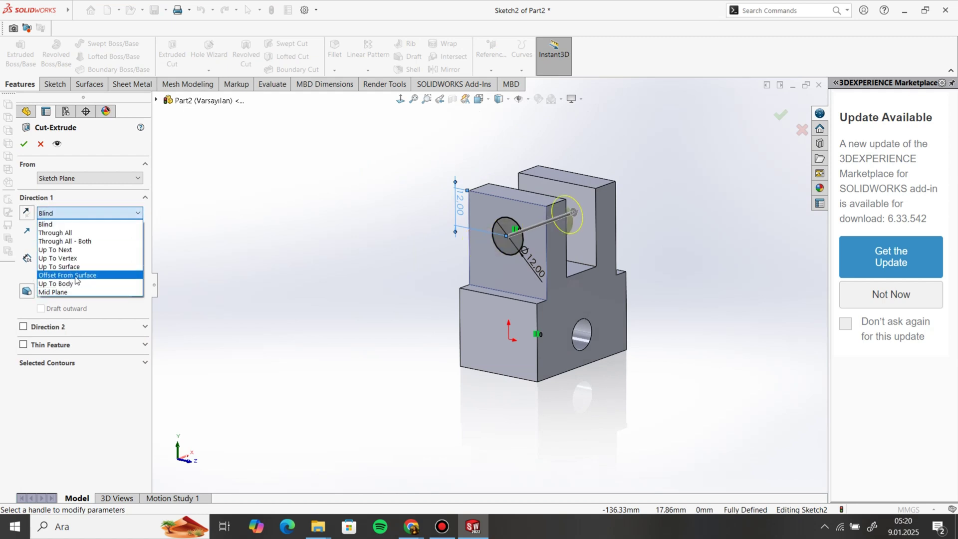
pyautogui.click(59, 268)
pyautogui.moveTo(499, 280); pyautogui.dragTo(557, 251, button='middle')
pyautogui.click(557, 251)
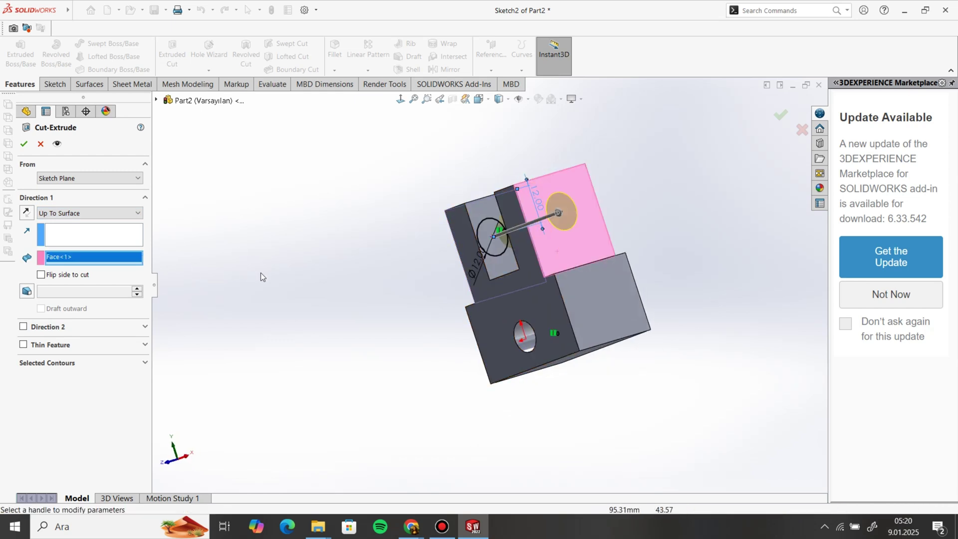
pyautogui.moveTo(261, 276); pyautogui.dragTo(223, 224, button='middle')
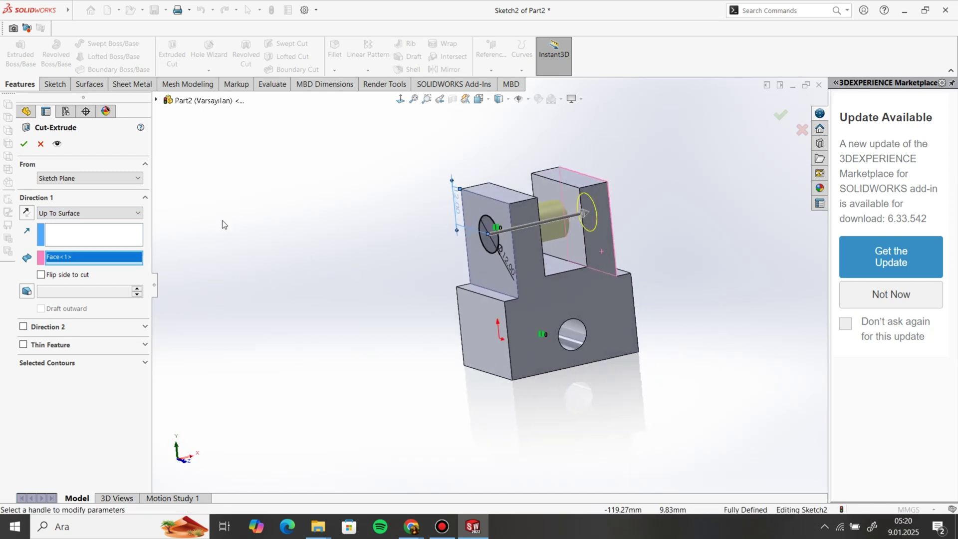
pyautogui.click(24, 145)
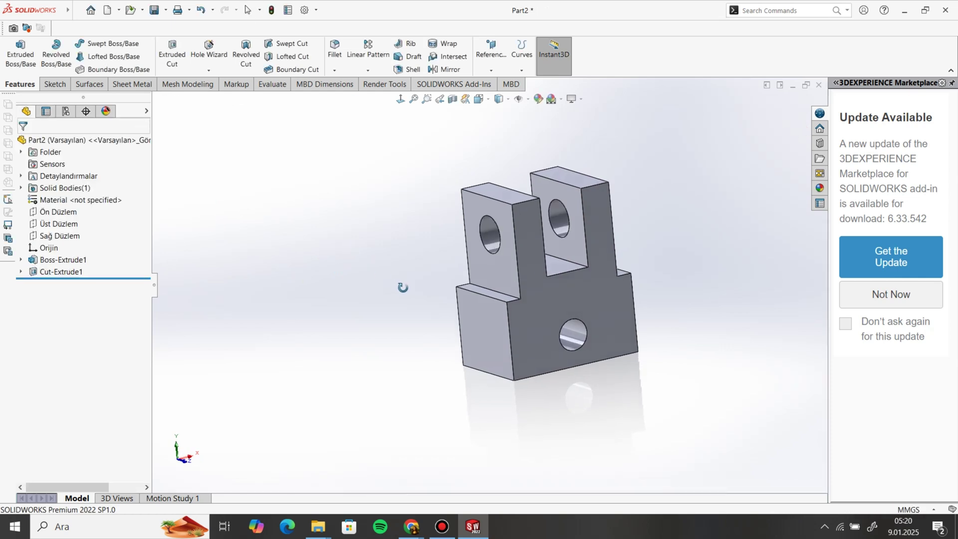
# - Chamfer the four short front and back edges at the tops of both arms with a 5 mm distance at 45 degrees
pyautogui.moveTo(402, 288)
pyautogui.mouseDown(button='middle')
pyautogui.moveTo(366, 278)
pyautogui.moveTo(295, 285)
pyautogui.moveTo(308, 313)
pyautogui.moveTo(385, 300)
pyautogui.moveTo(394, 278)
pyautogui.mouseUp(button='middle')
pyautogui.click(335, 70)
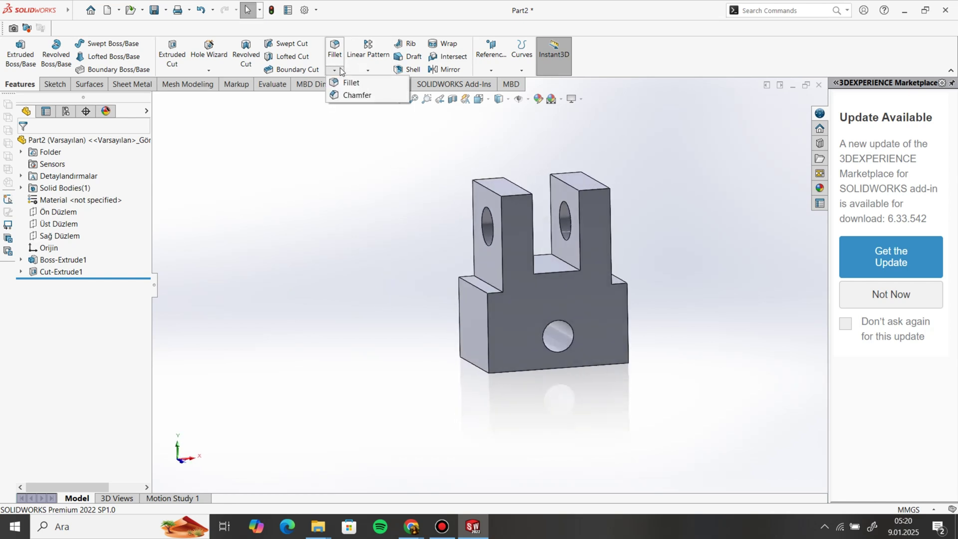
pyautogui.click(343, 99)
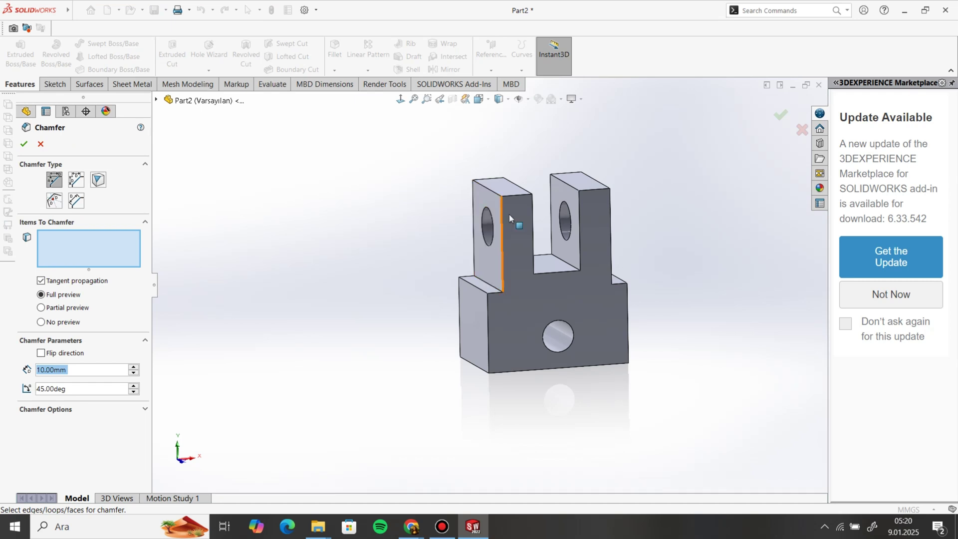
pyautogui.click(514, 199)
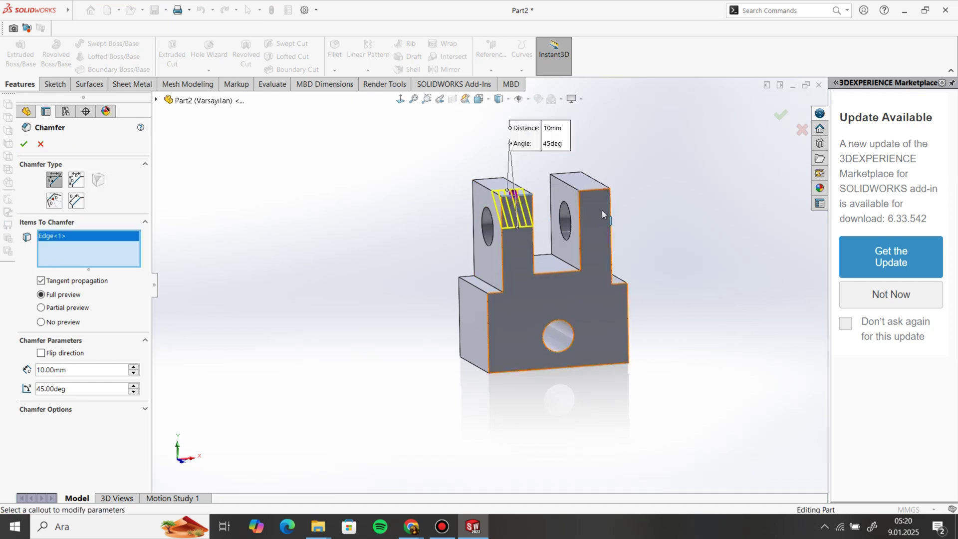
pyautogui.click(592, 194)
pyautogui.moveTo(396, 253); pyautogui.dragTo(541, 213, button='middle')
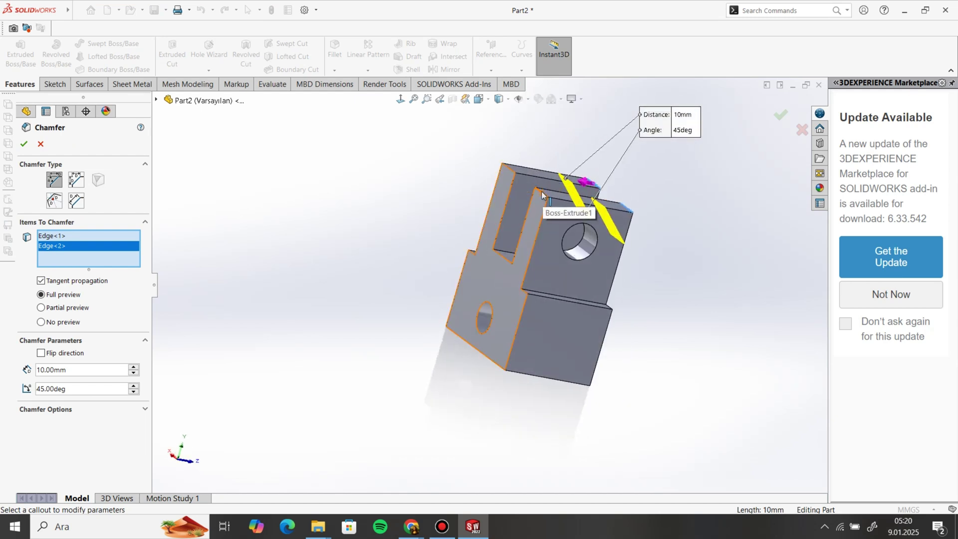
pyautogui.click(541, 191)
pyautogui.click(507, 166)
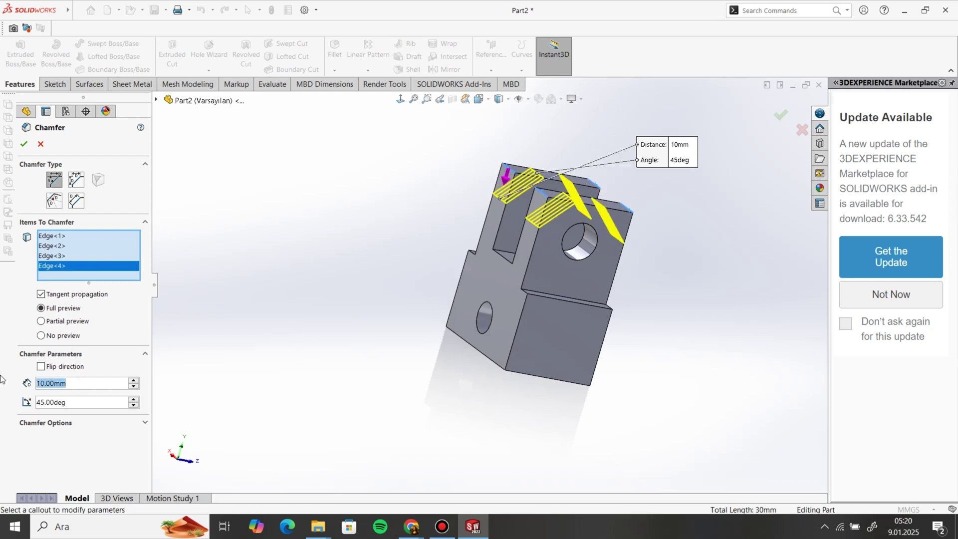
pyautogui.write('5')
pyautogui.press('Return')
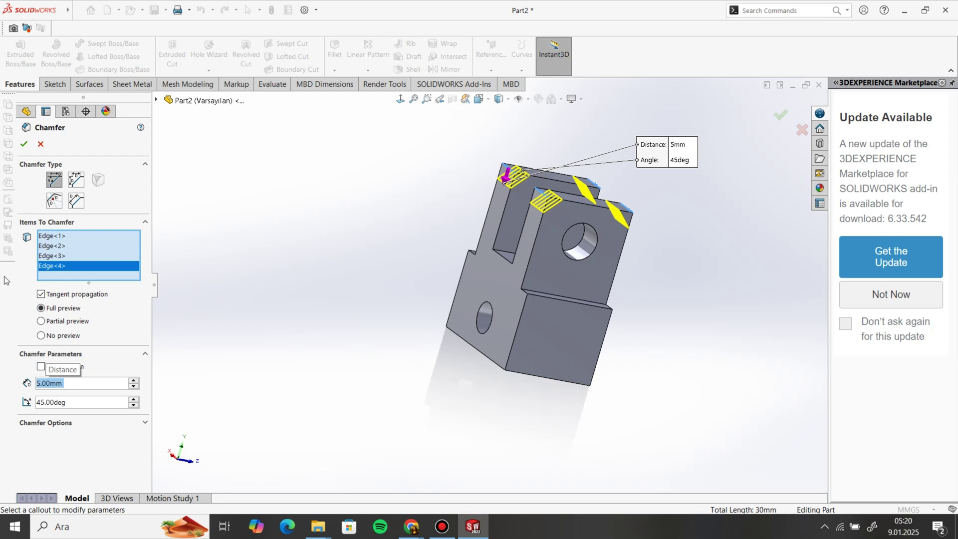
pyautogui.click(23, 144)
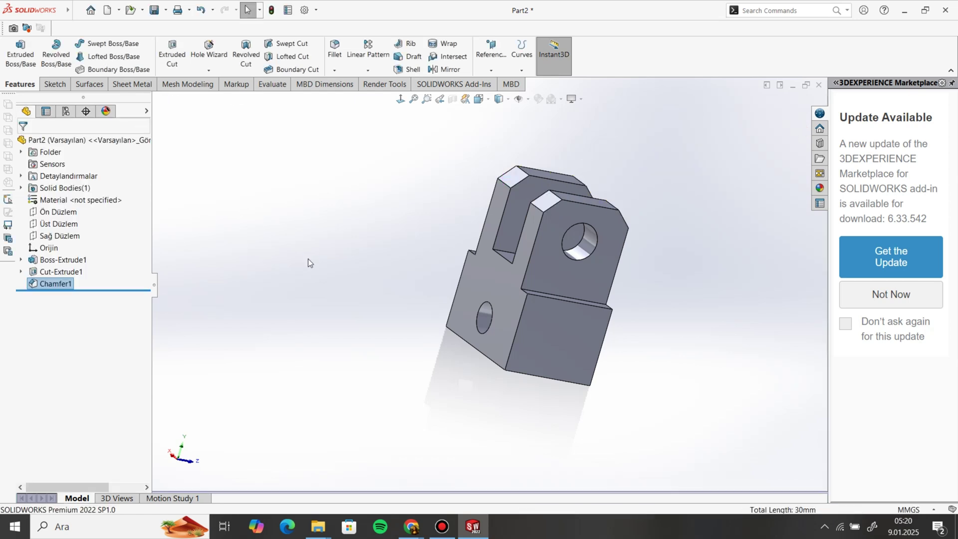
pyautogui.moveTo(699, 410); pyautogui.dragTo(623, 269, button='middle')
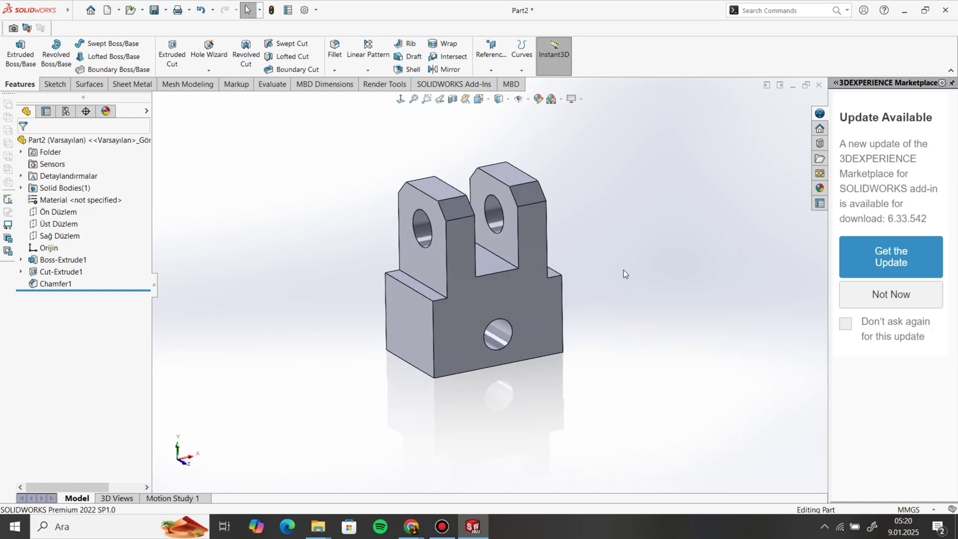